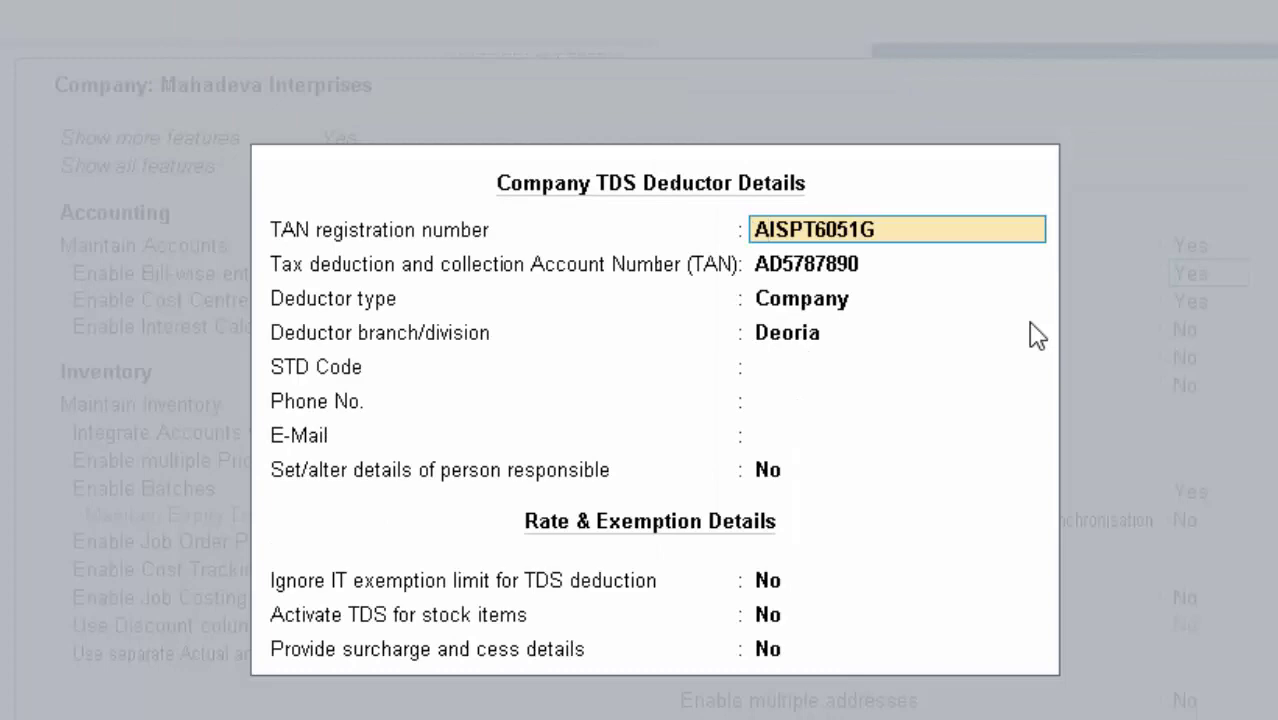
Quit the Company TDS Deductor Details without saving and confirm Yes to return to Company Features
{"action": "key", "text": "Escape"}
{"action": "key", "text": "Escape"}
{"action": "type", "text": "y"}
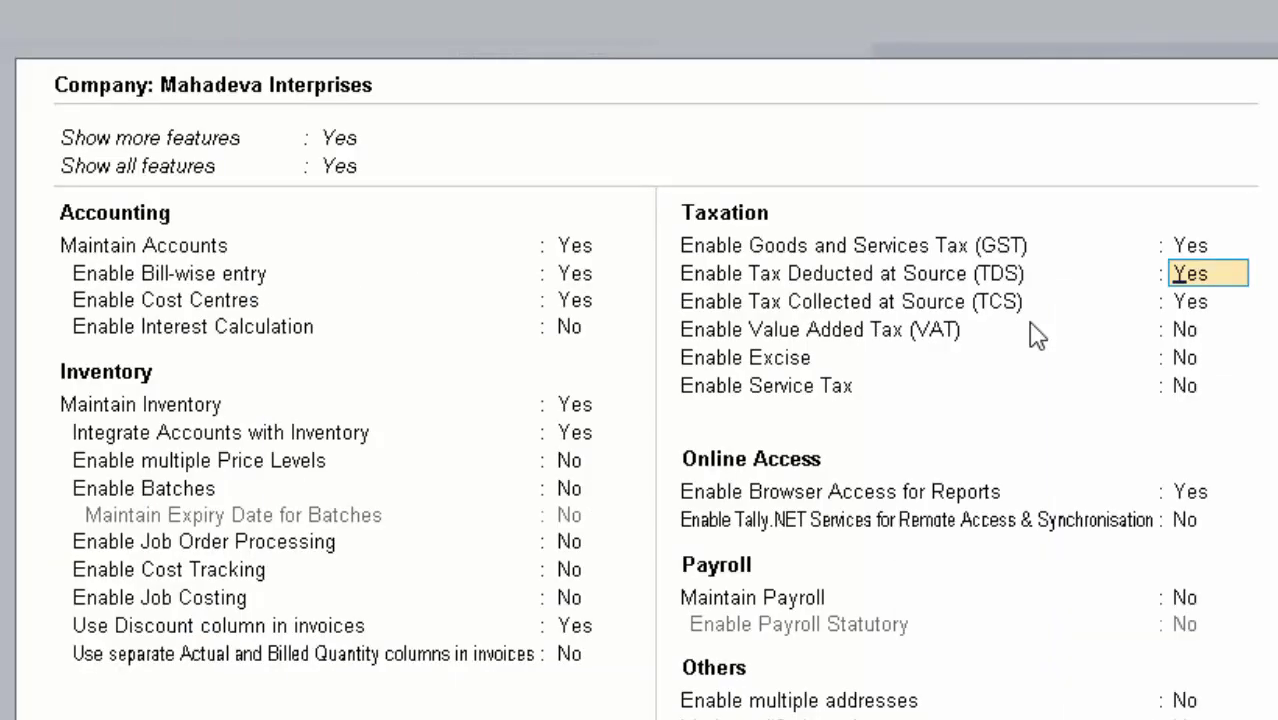
{"action": "type", "text": "n"}
Turn Tax Deducted at Source off and Tax Collected at Source on in Company Features
{"action": "key", "text": "Return"}
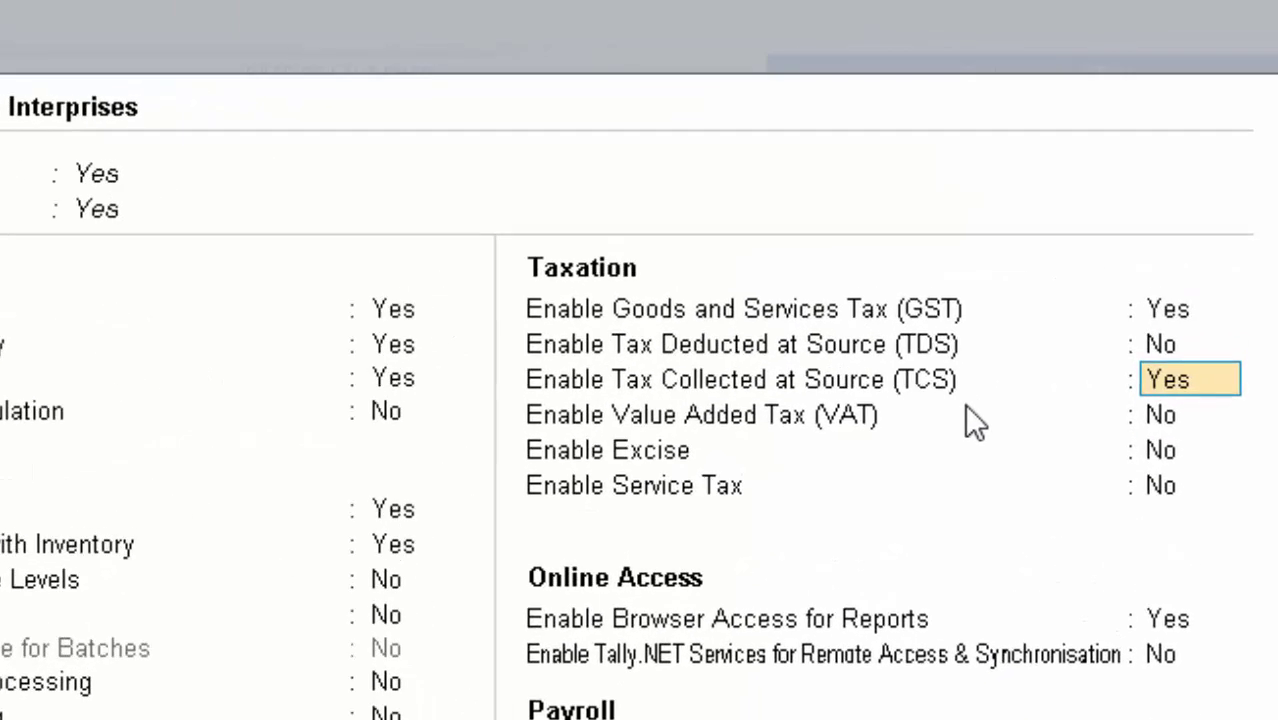
{"action": "type", "text": "y"}
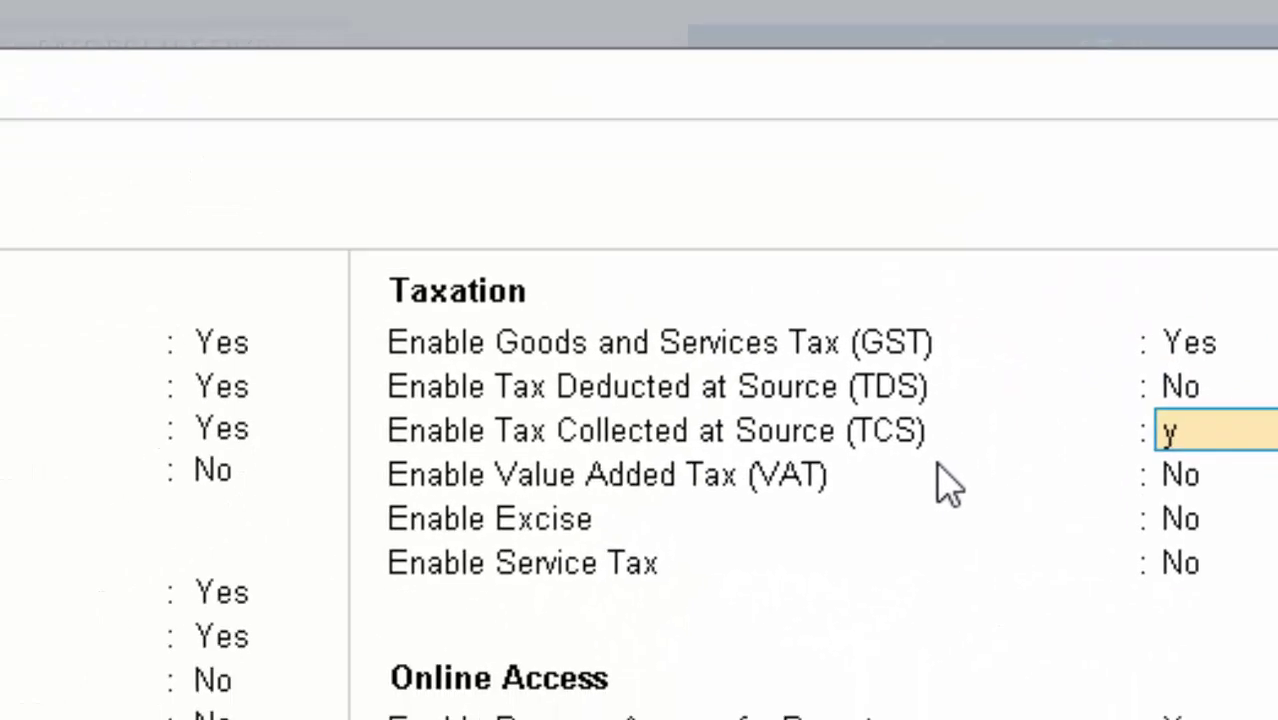
{"action": "key", "text": "Return"}
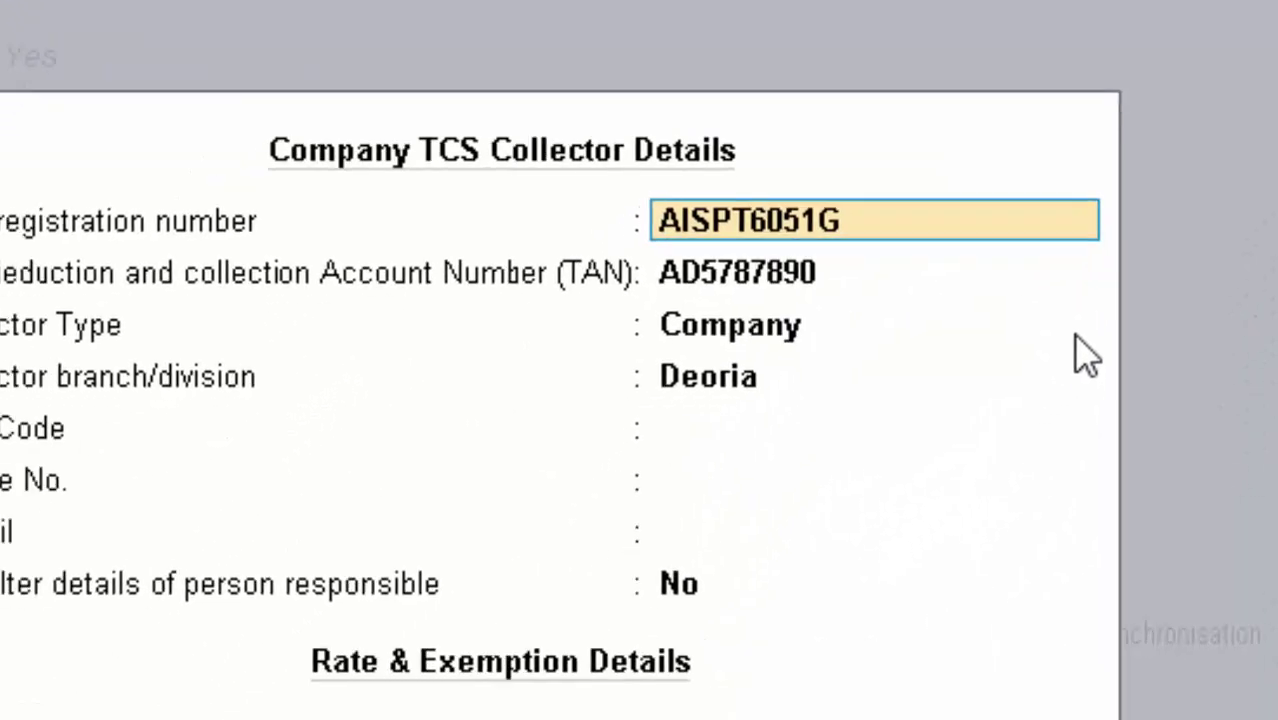
Enter the revised TAN, keep Company collector type and Deoria branch, and choose to set the person responsible
{"action": "key", "text": "Return"}
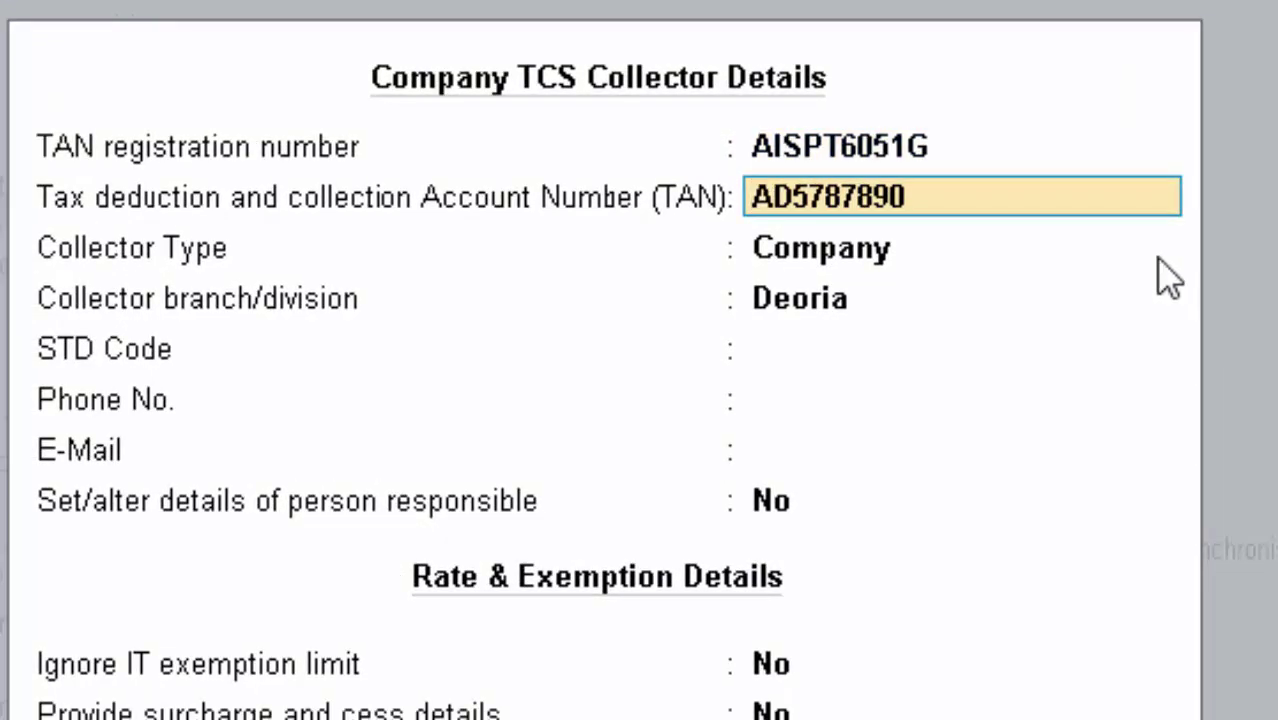
{"action": "key", "text": "Return"}
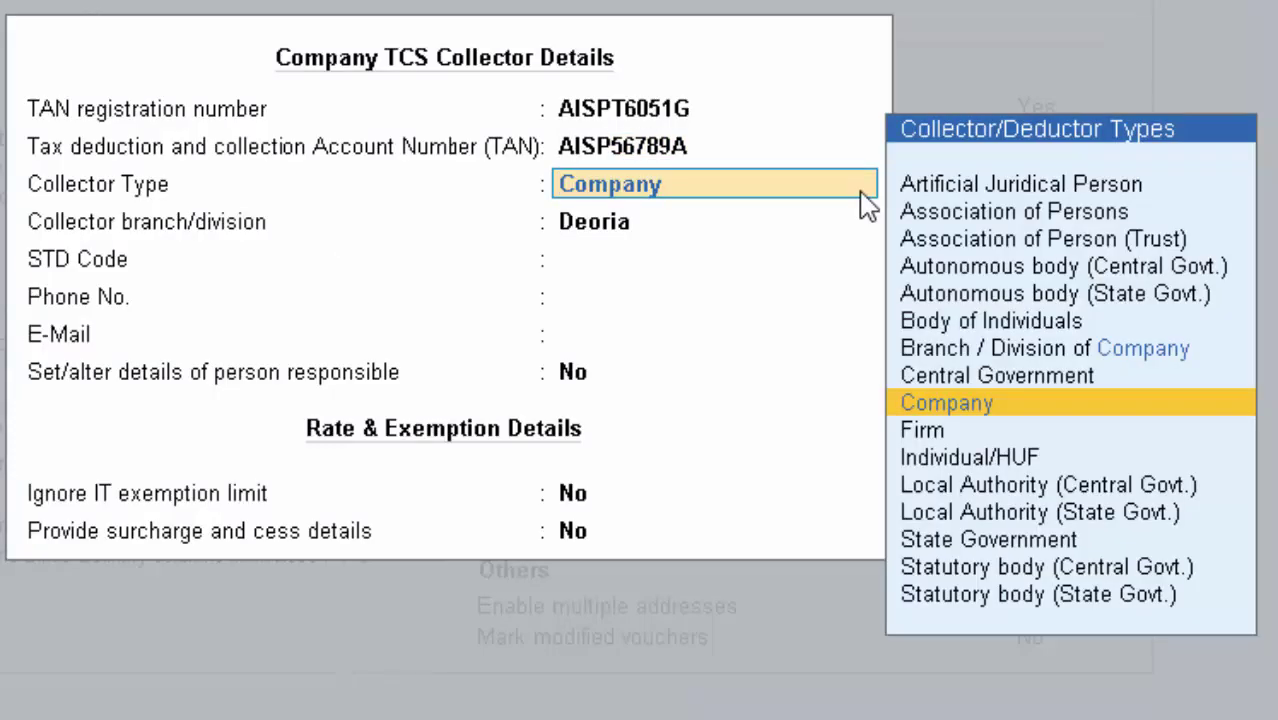
{"action": "key", "text": "Return"}
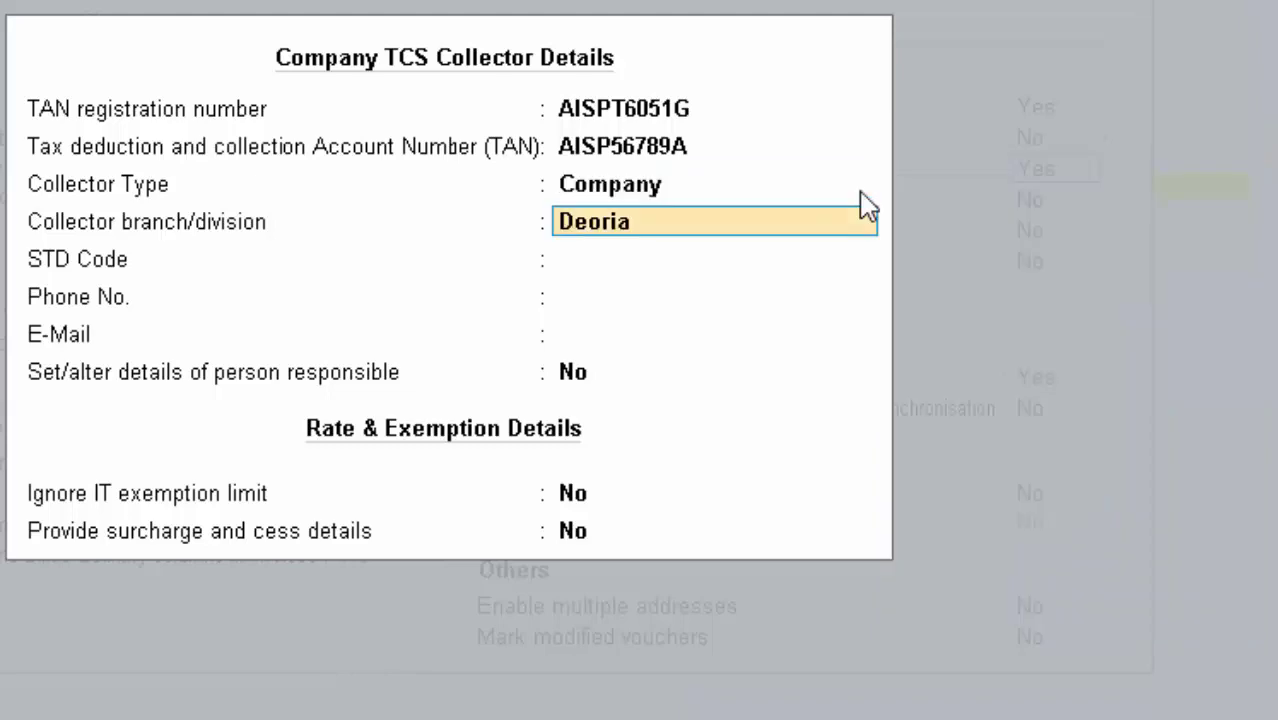
{"action": "key", "text": "Return"}
{"action": "key", "text": "Return"}
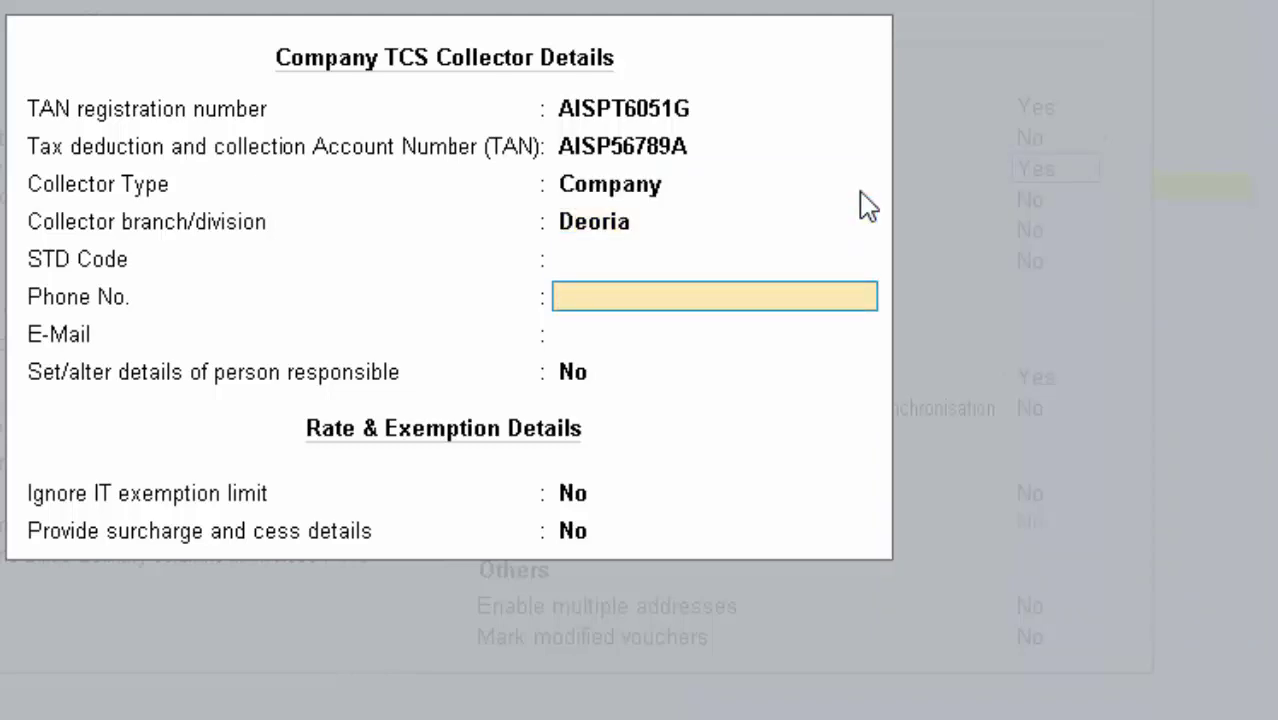
{"action": "key", "text": "Return"}
{"action": "key", "text": "Return"}
{"action": "type", "text": "y"}
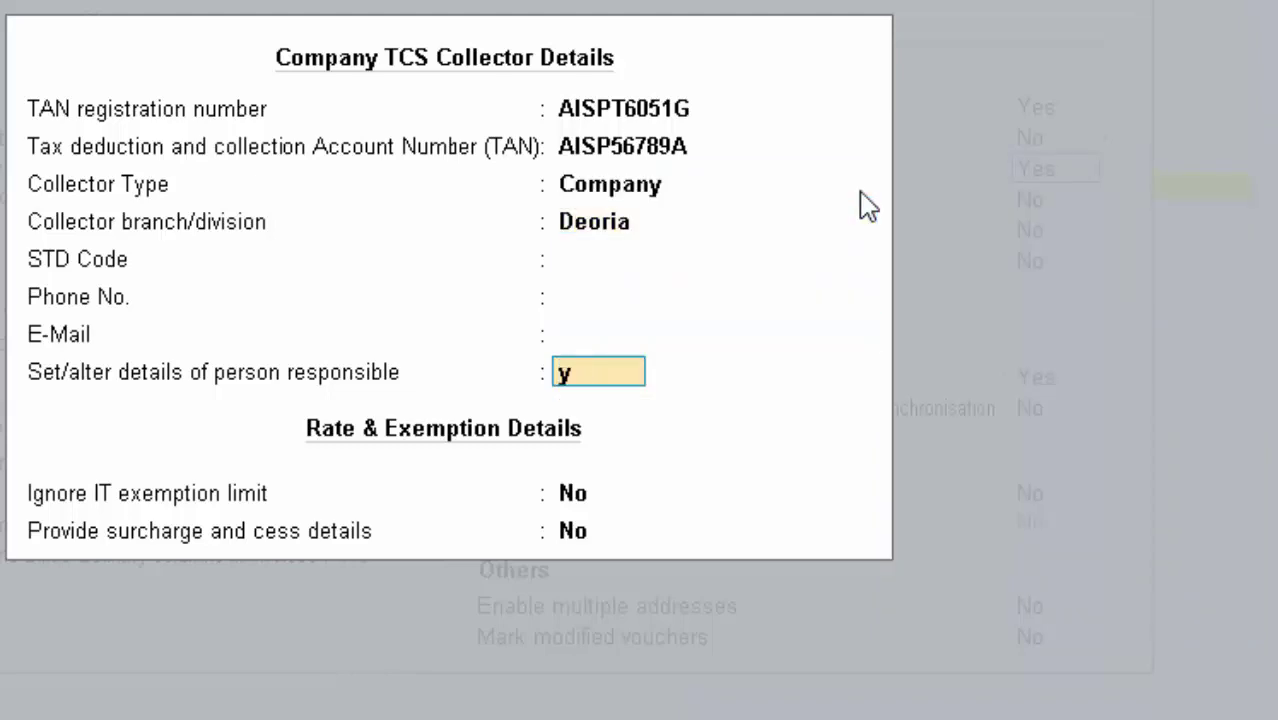
{"action": "key", "text": "Return"}
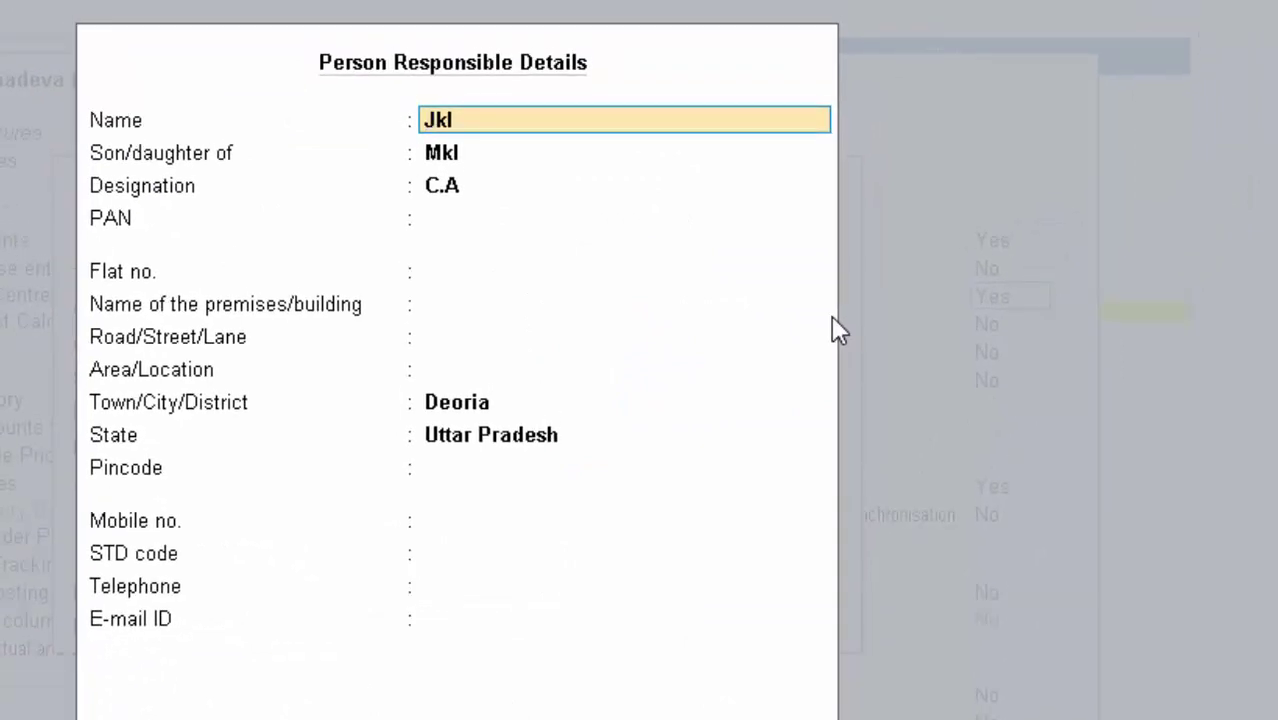
Enter the responsible person's name and corrected PAN, leave address and contact fields blank, and accept the TCS collector details
{"action": "type", "text": "Mr. Rakesh"}
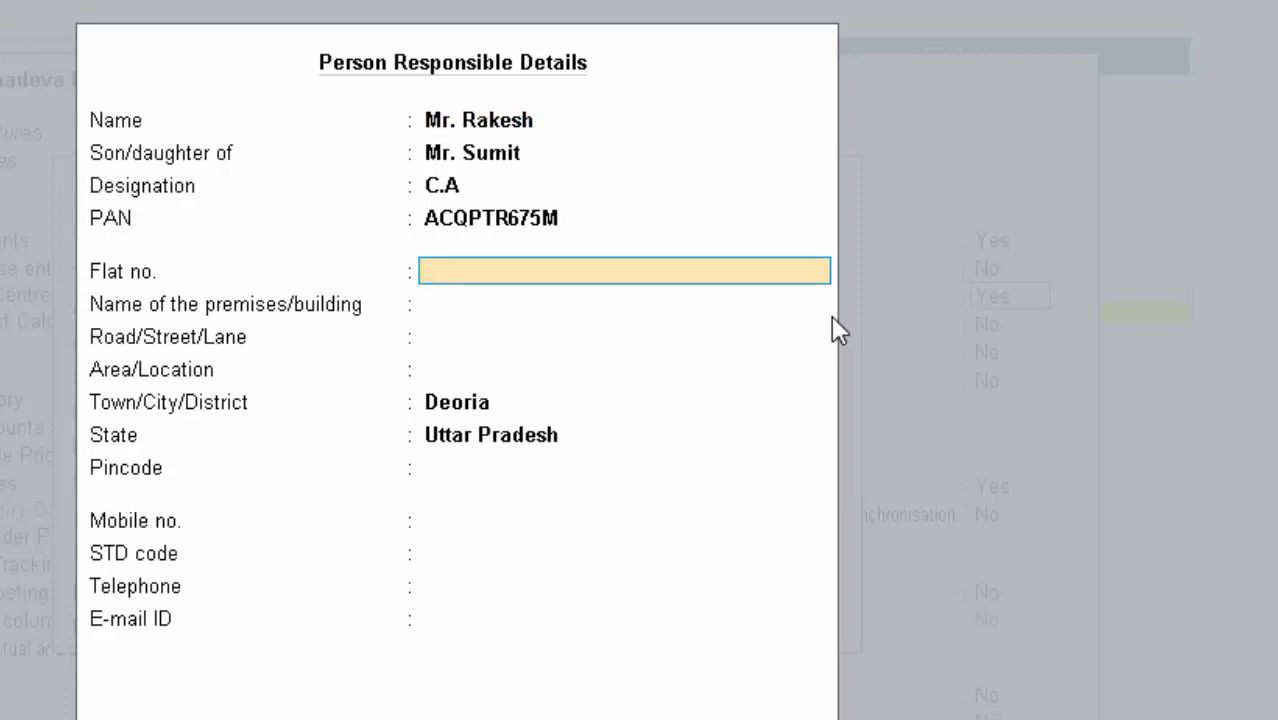
{"action": "key", "text": "BackSpace"}
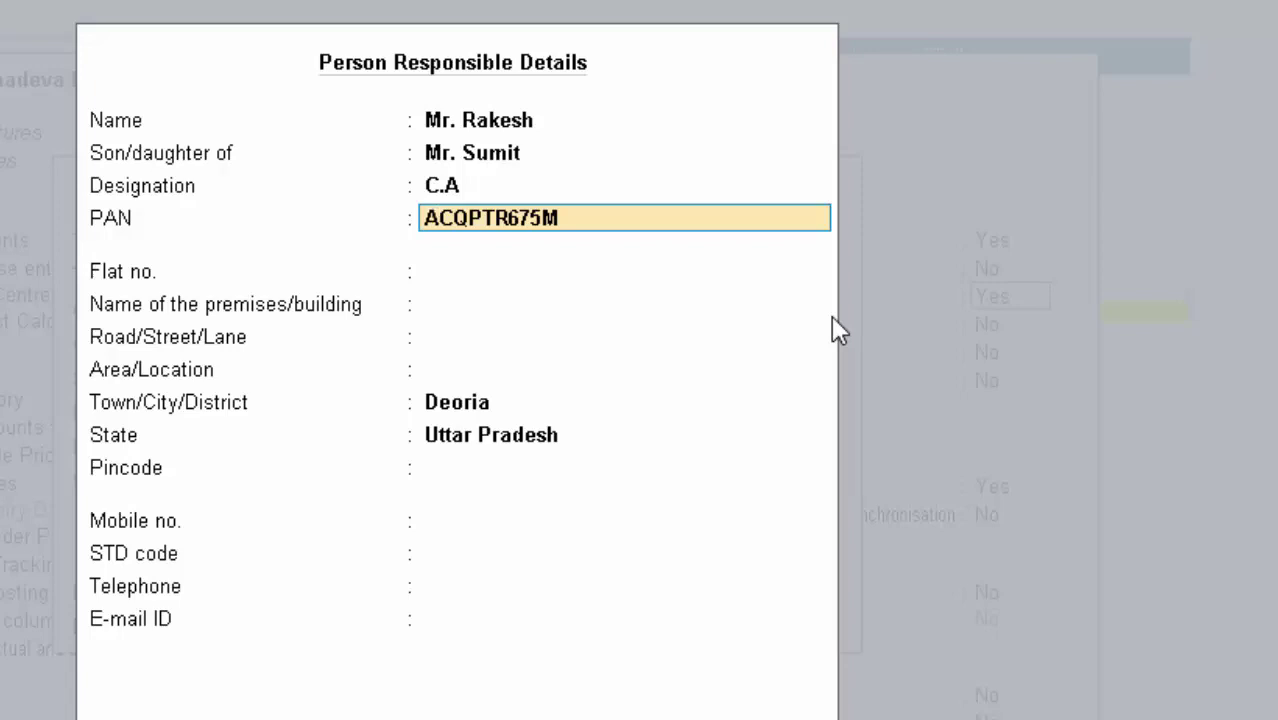
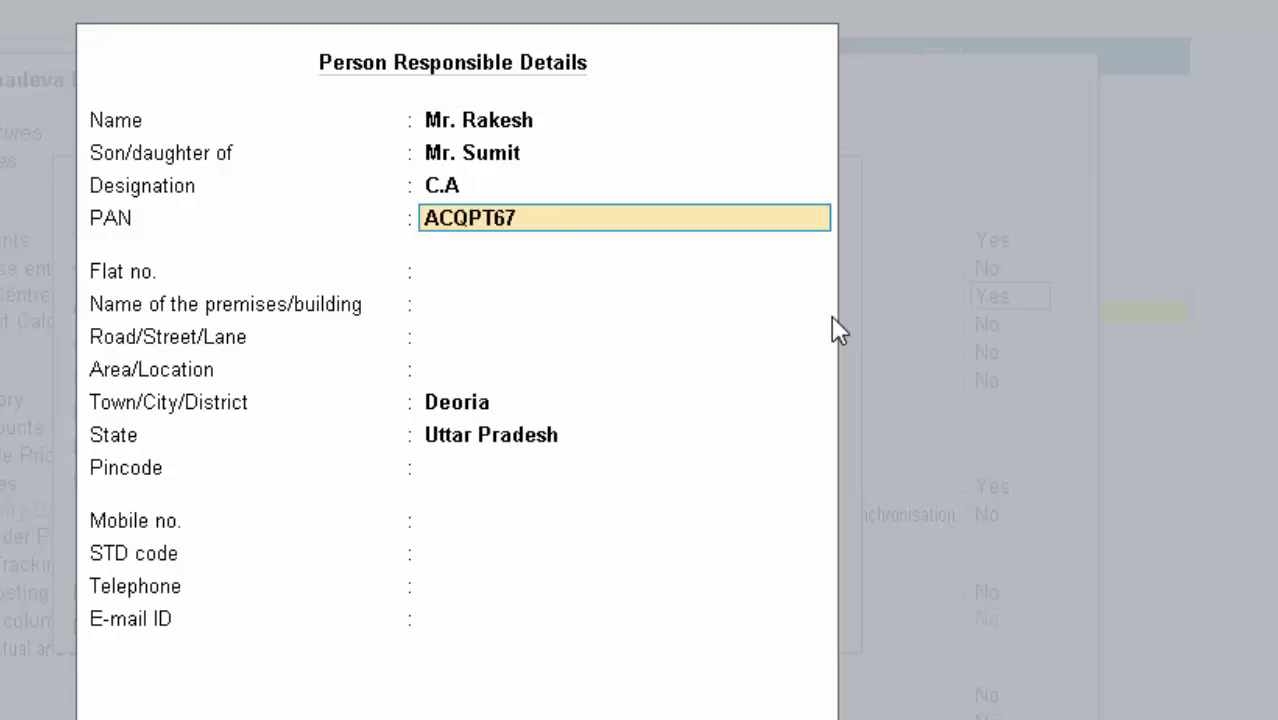
{"action": "key", "text": "Return"}
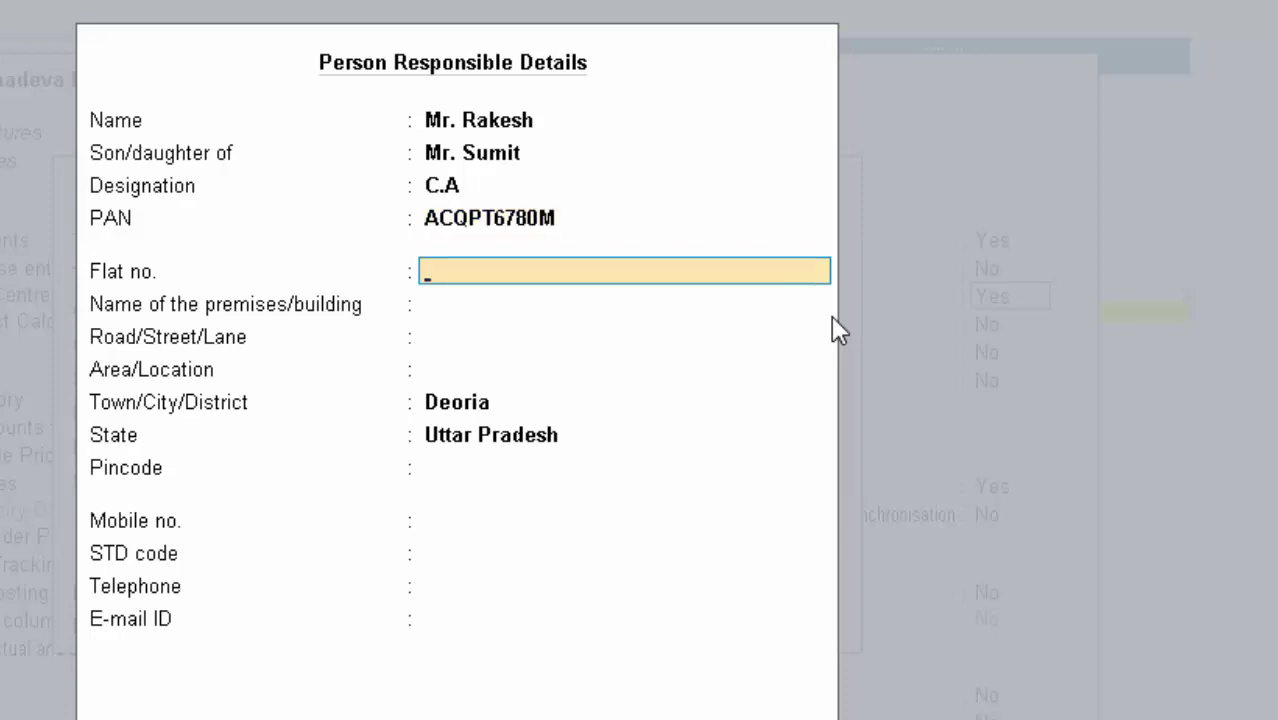
{"action": "key", "text": "Return"}
{"action": "key", "text": "Return"}
{"action": "key", "text": "Return"}
{"action": "key", "text": "Return"}
{"action": "key", "text": "Return"}
{"action": "key", "text": "Return"}
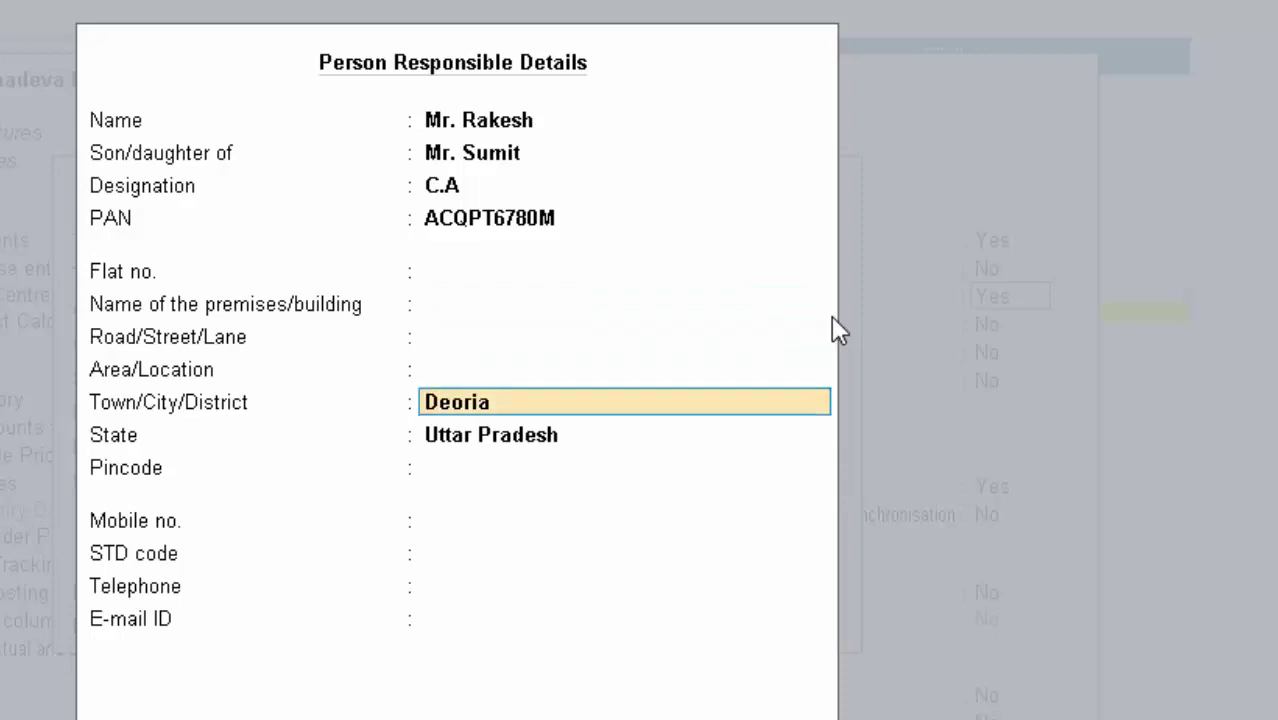
{"action": "key", "text": "Return"}
{"action": "key", "text": "Return"}
{"action": "key", "text": "Return"}
{"action": "key", "text": "Return"}
{"action": "key", "text": "Return"}
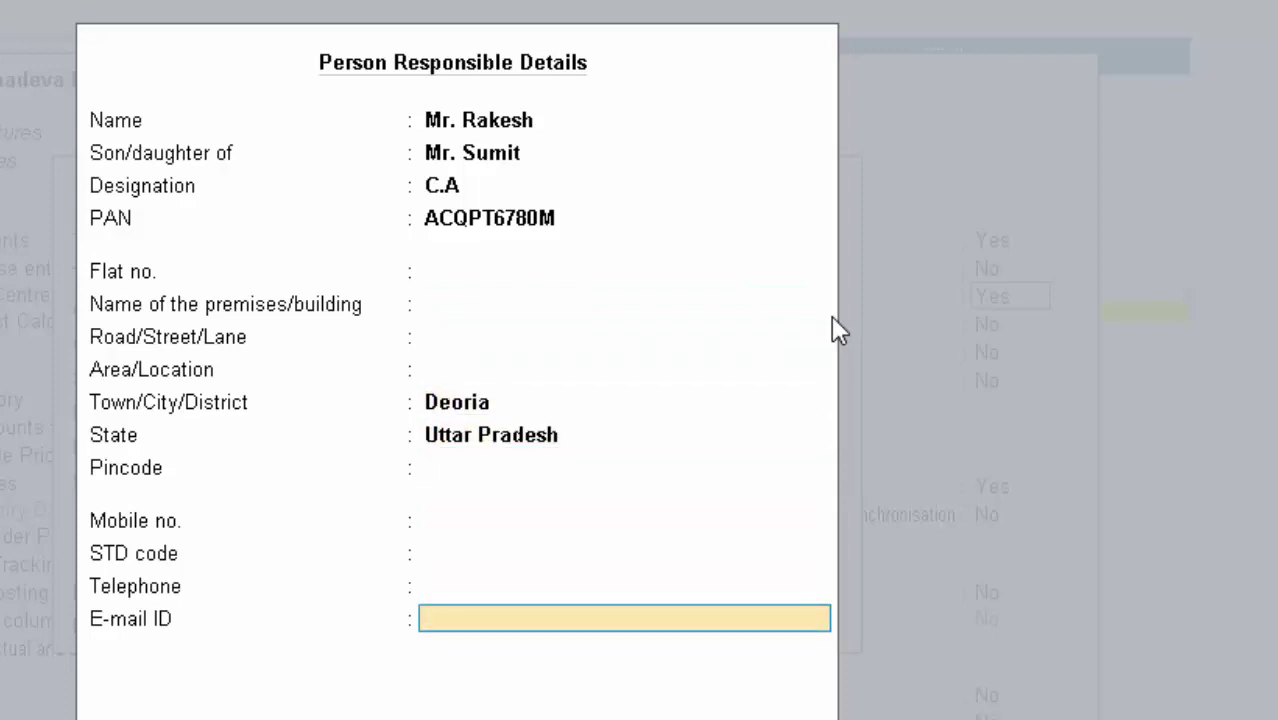
{"action": "key", "text": "Return"}
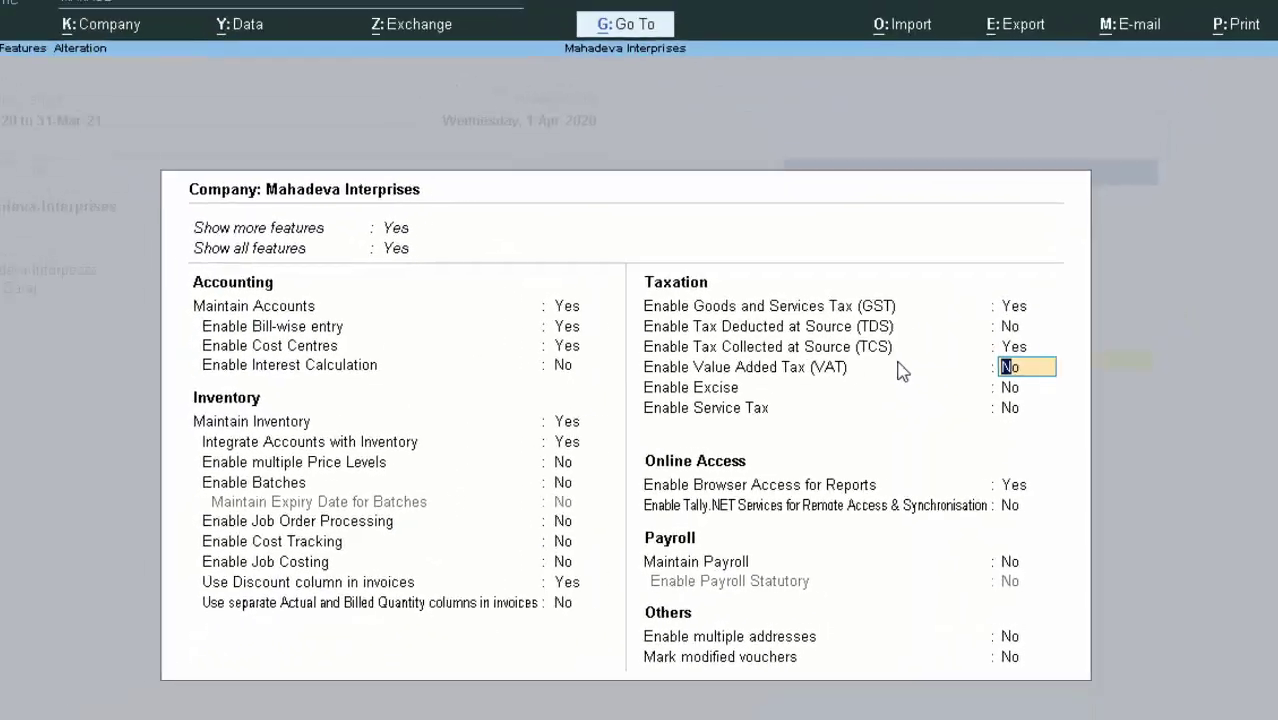
Go back to the Gateway of Tally and start a voucher entry
{"action": "key", "text": "F3"}
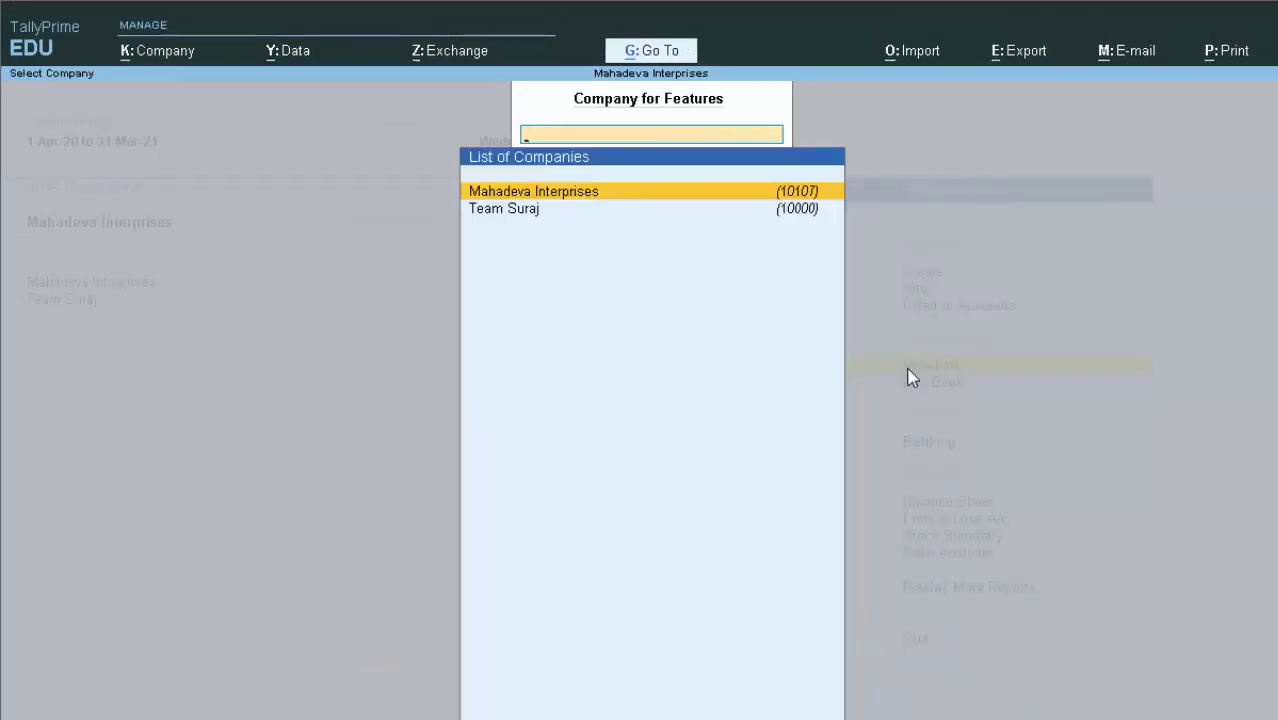
{"action": "key", "text": "Escape"}
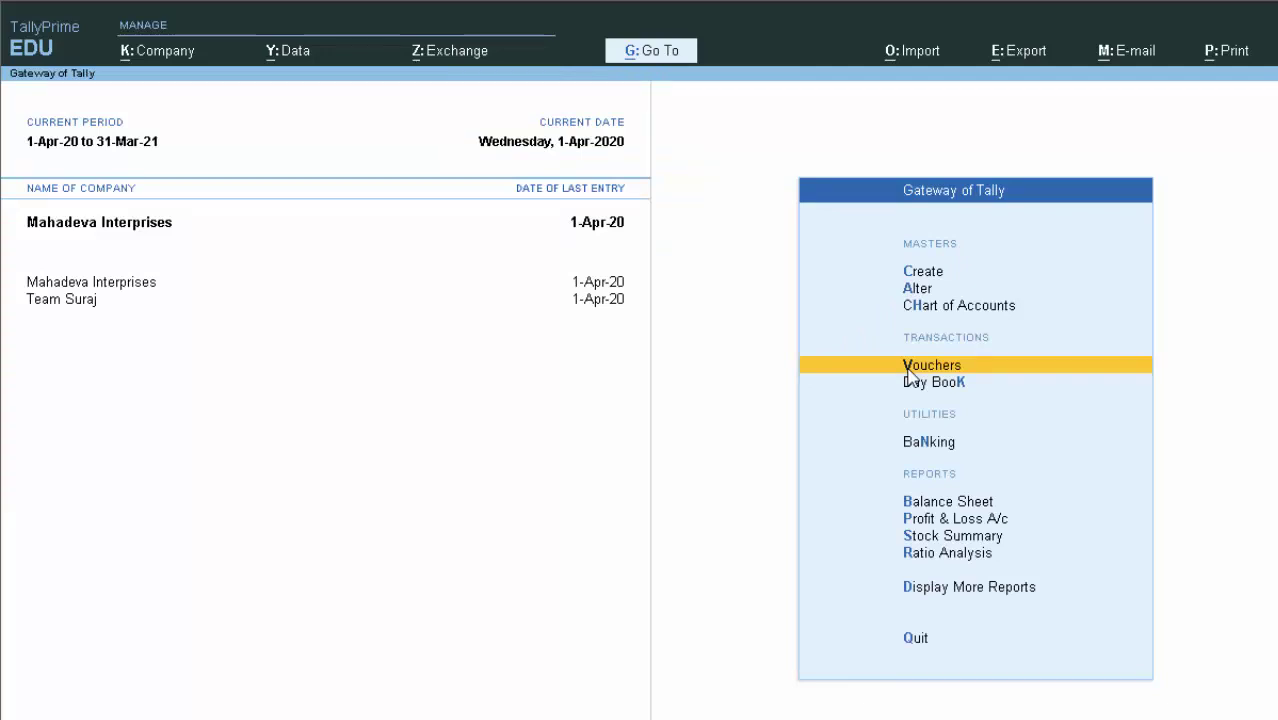
{"action": "left_click", "coordinate": [909, 374]}
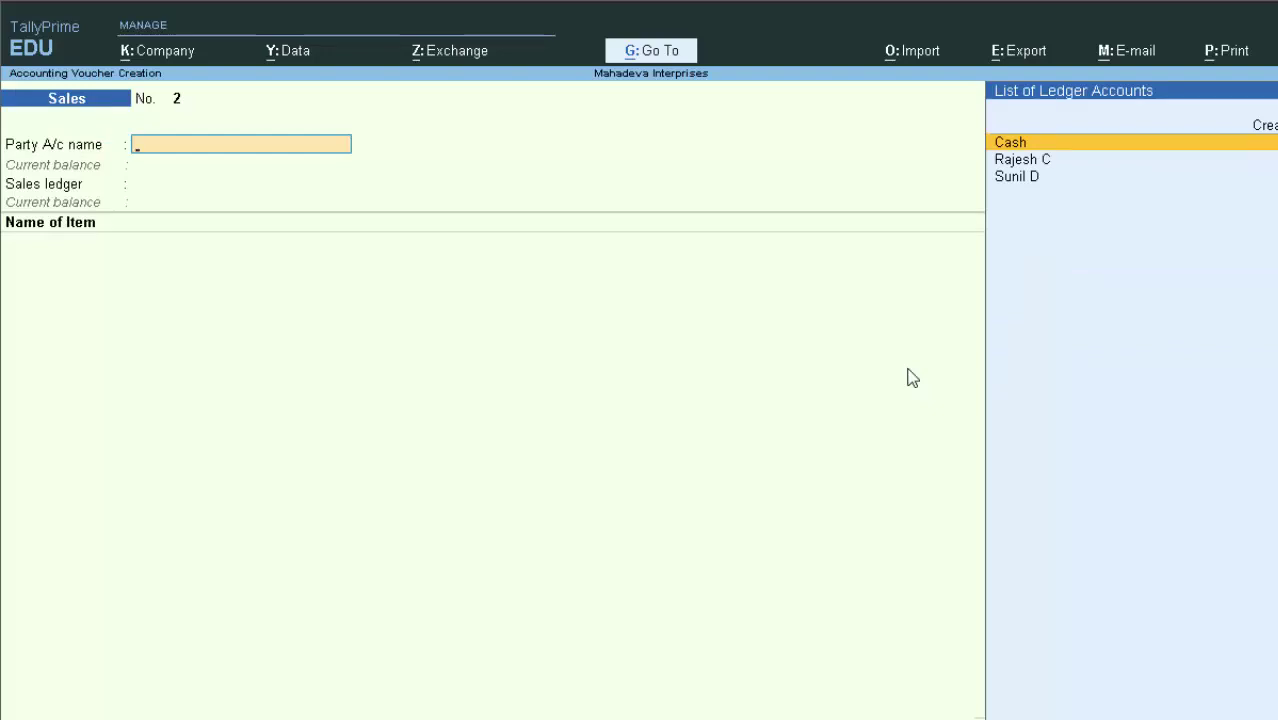
Select the TCS party, leave dispatch details empty, keep Uttar Pradesh as place of supply, and choose Sales A/c
{"action": "key", "text": "Down"}
{"action": "key", "text": "Down"}
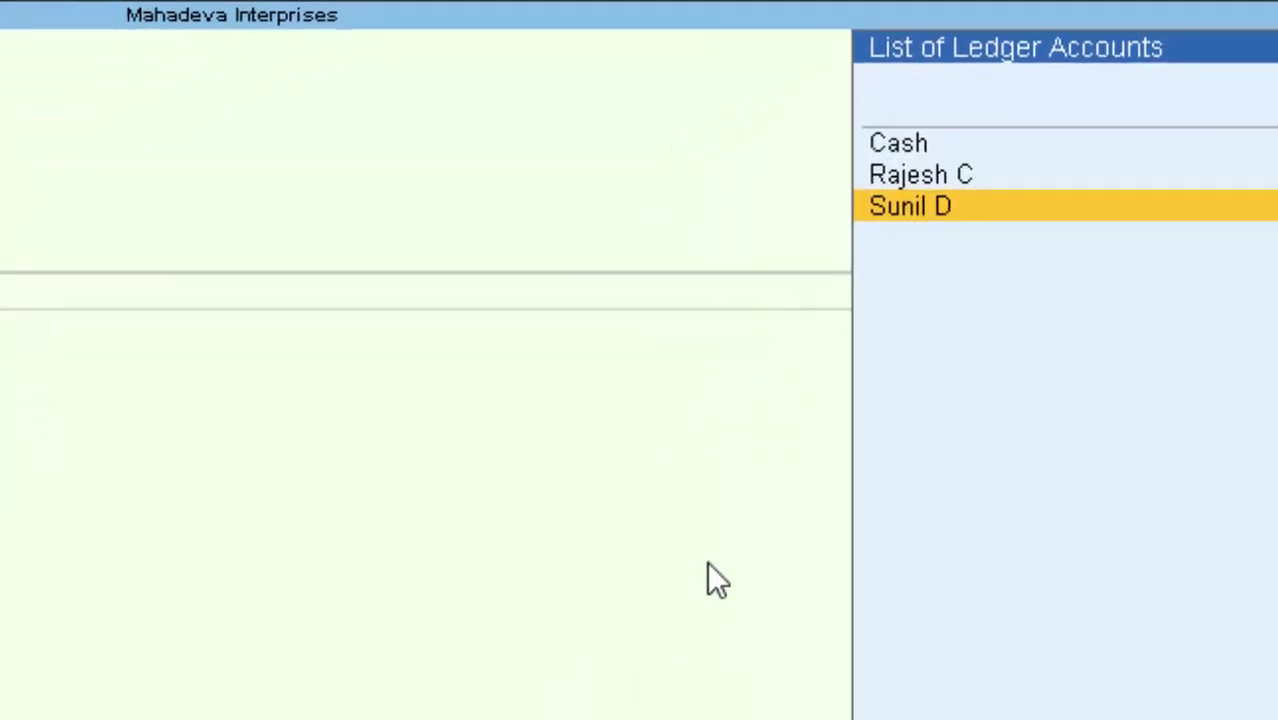
{"action": "key", "text": "Return"}
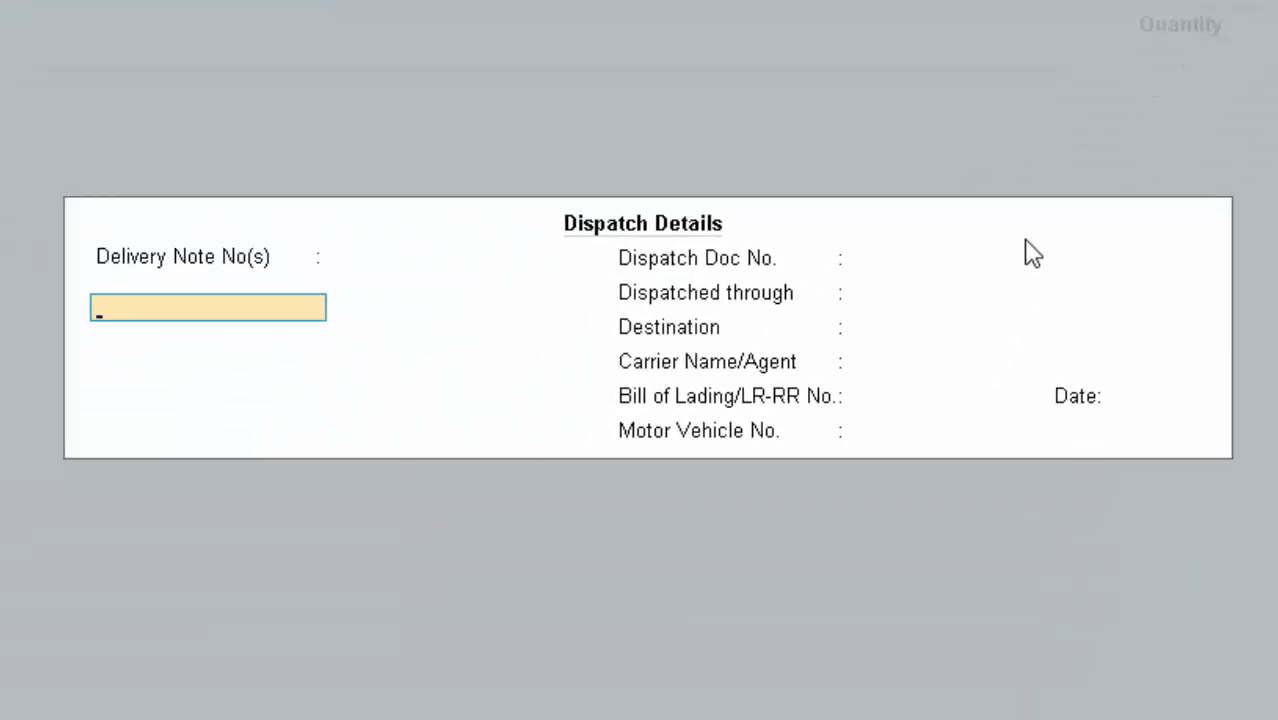
{"action": "left_click", "coordinate": [1030, 256]}
{"action": "key", "text": "Return"}
{"action": "key", "text": "Return"}
{"action": "key", "text": "Return"}
{"action": "key", "text": "Return"}
{"action": "key", "text": "Return"}
{"action": "key", "text": "Return"}
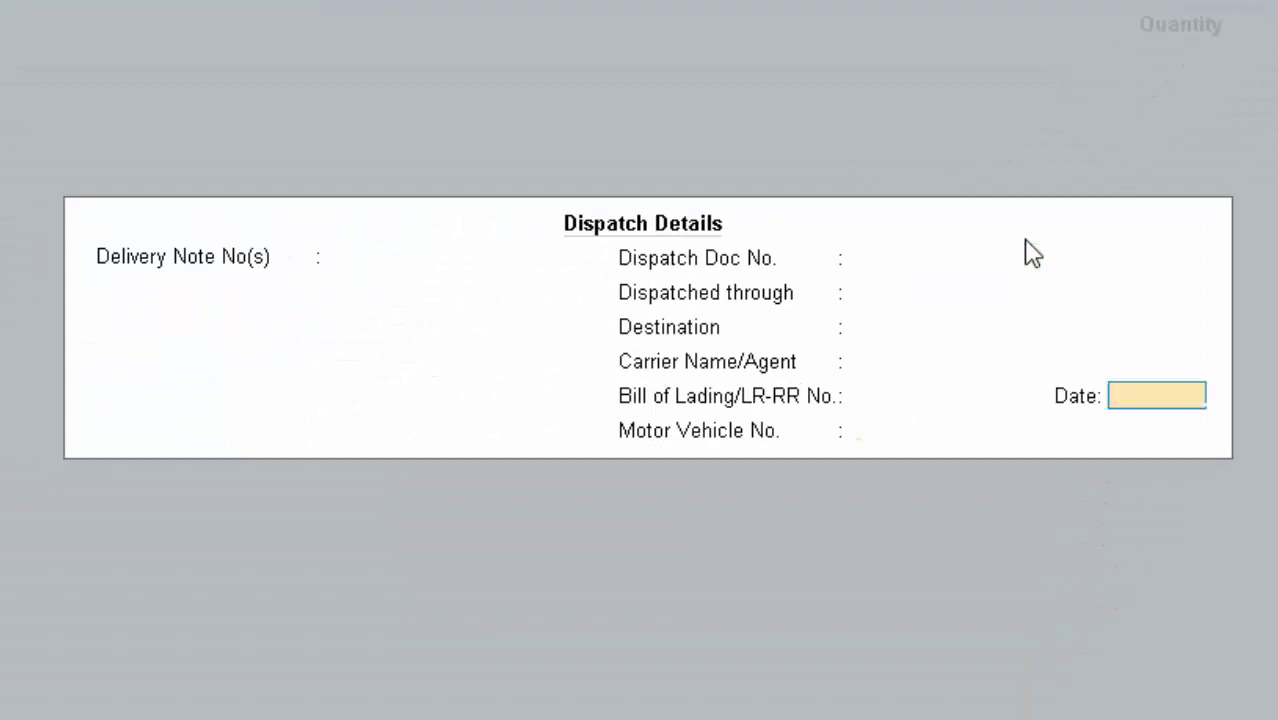
{"action": "key", "text": "Return"}
{"action": "key", "text": "Return"}
{"action": "key", "text": "Return"}
{"action": "key", "text": "Return"}
{"action": "key", "text": "Return"}
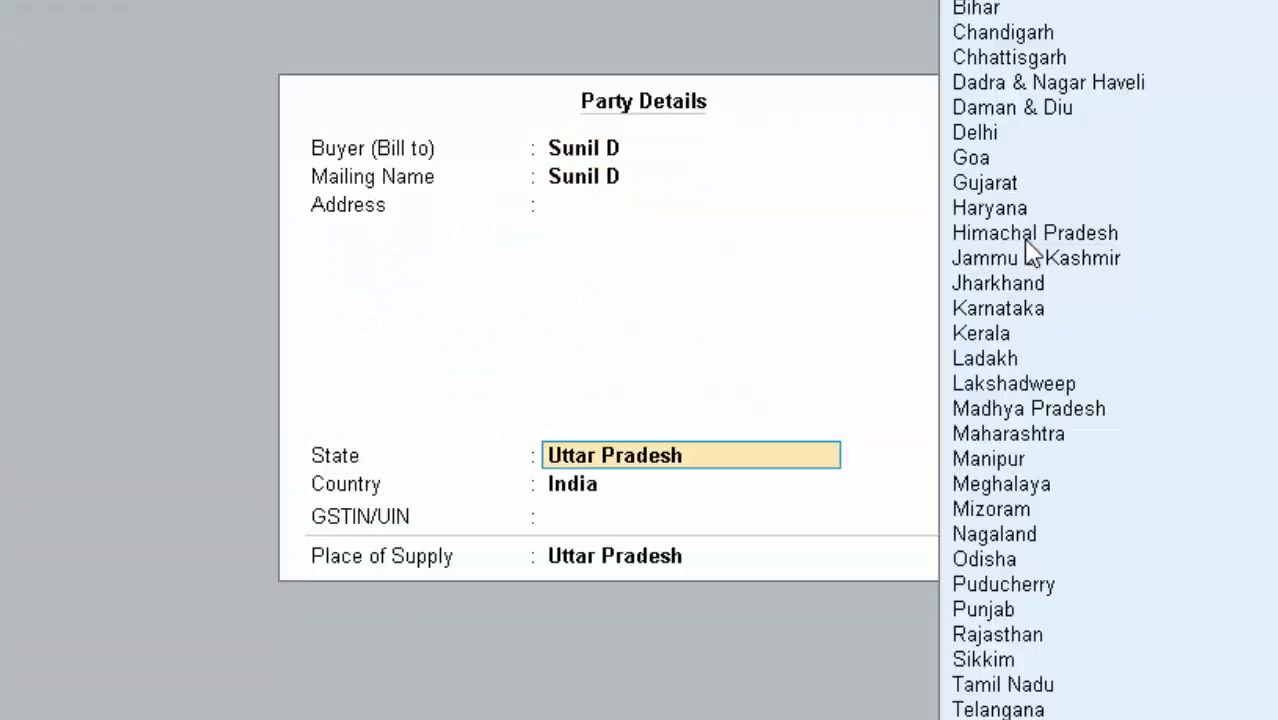
{"action": "key", "text": "Return"}
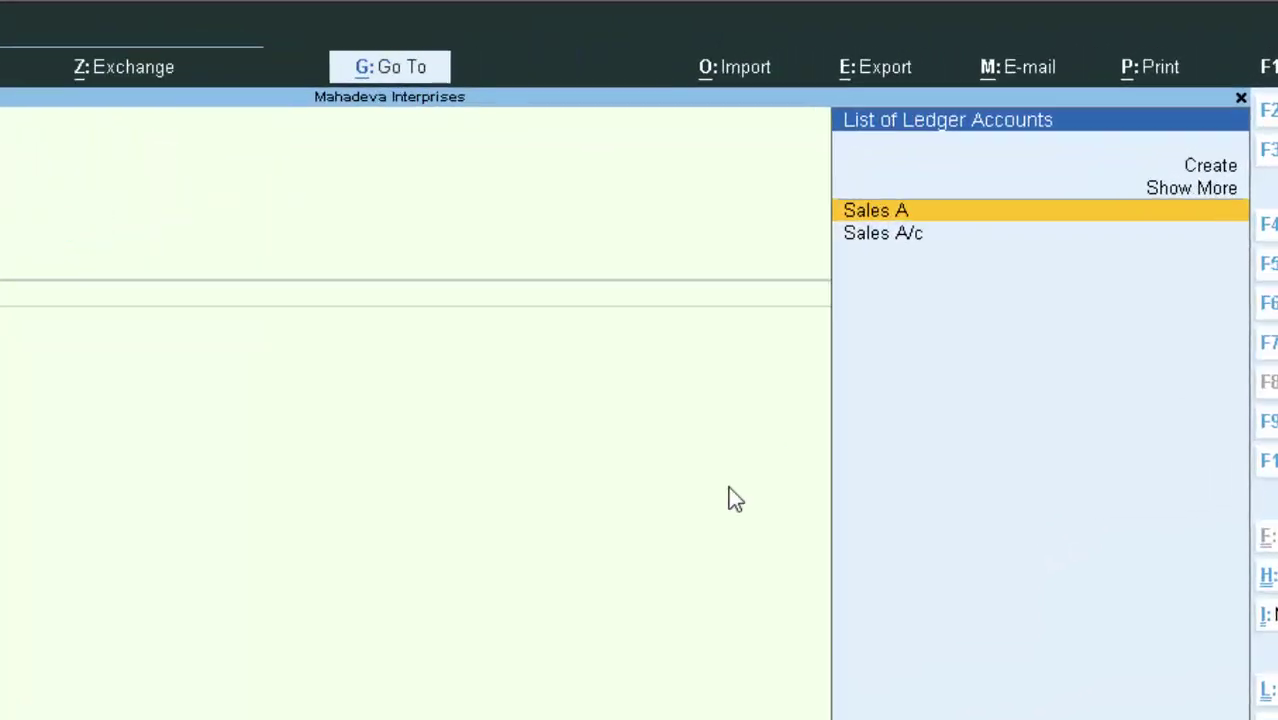
{"action": "key", "text": "Down"}
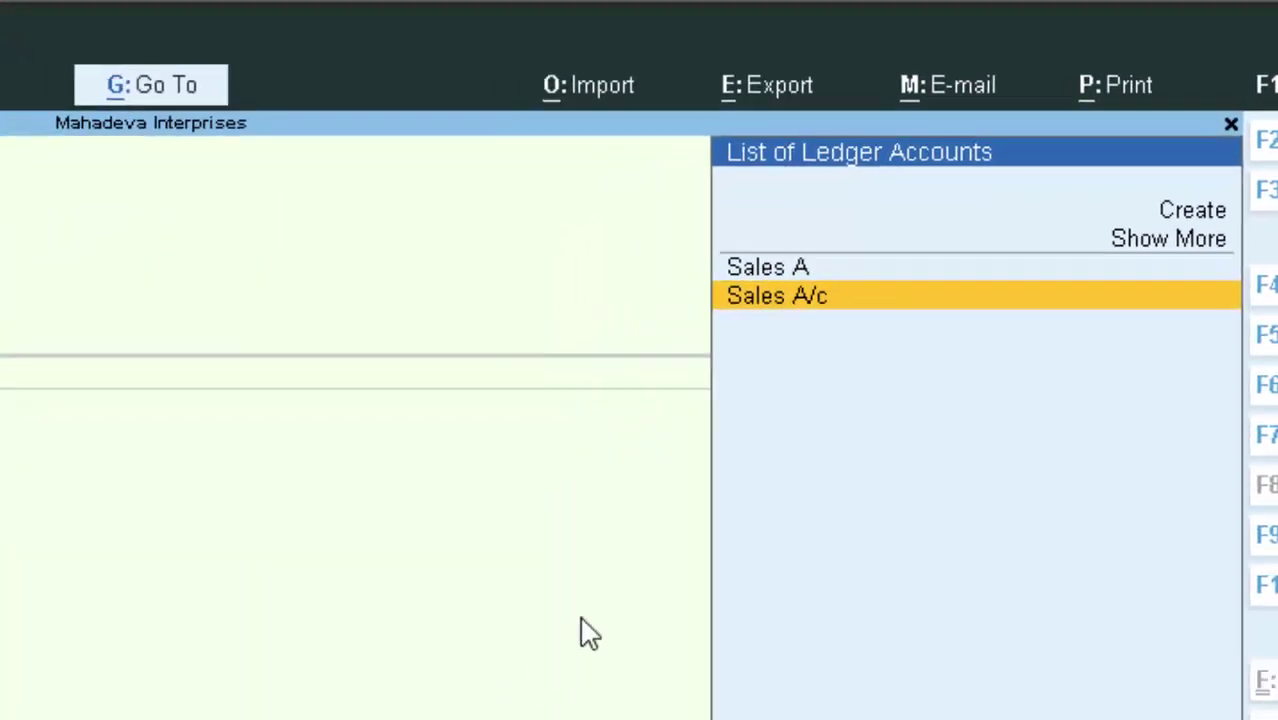
{"action": "key", "text": "Return"}
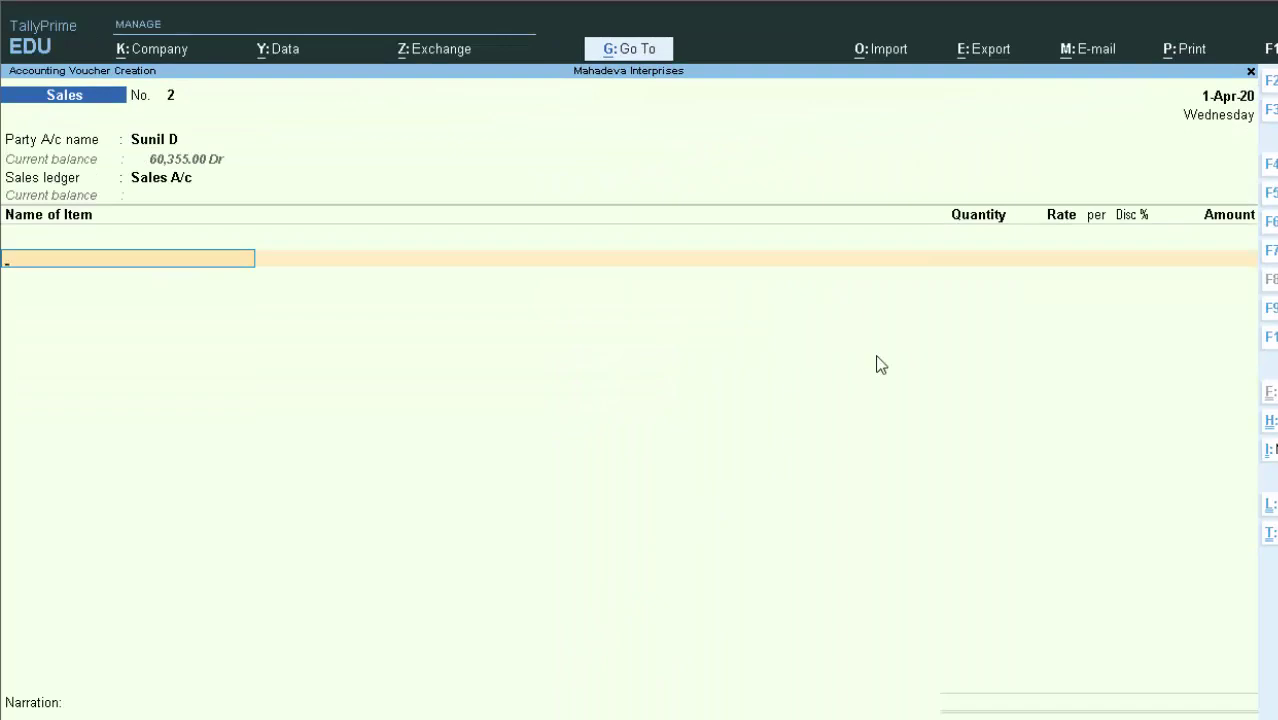
Add Keyboard as the item with quantity 300 at a rate of 250.00
{"action": "type", "text": "k"}
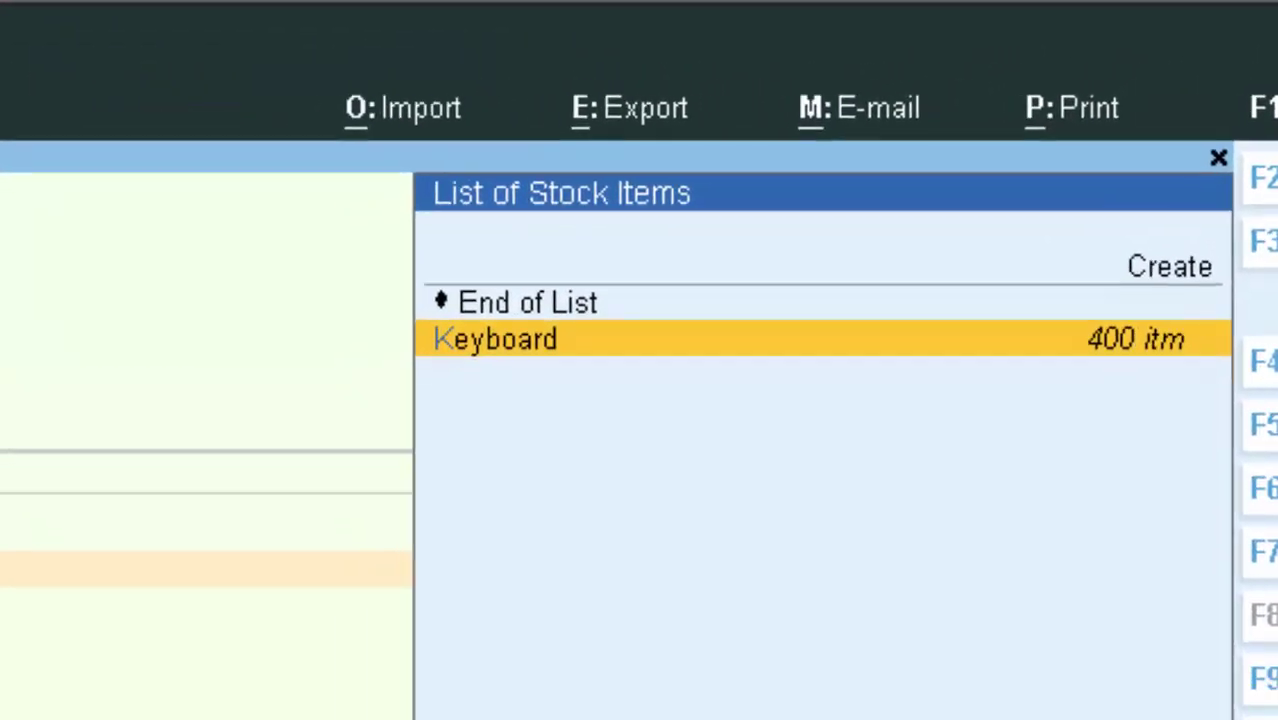
{"action": "key", "text": "Return"}
{"action": "type", "text": "2"}
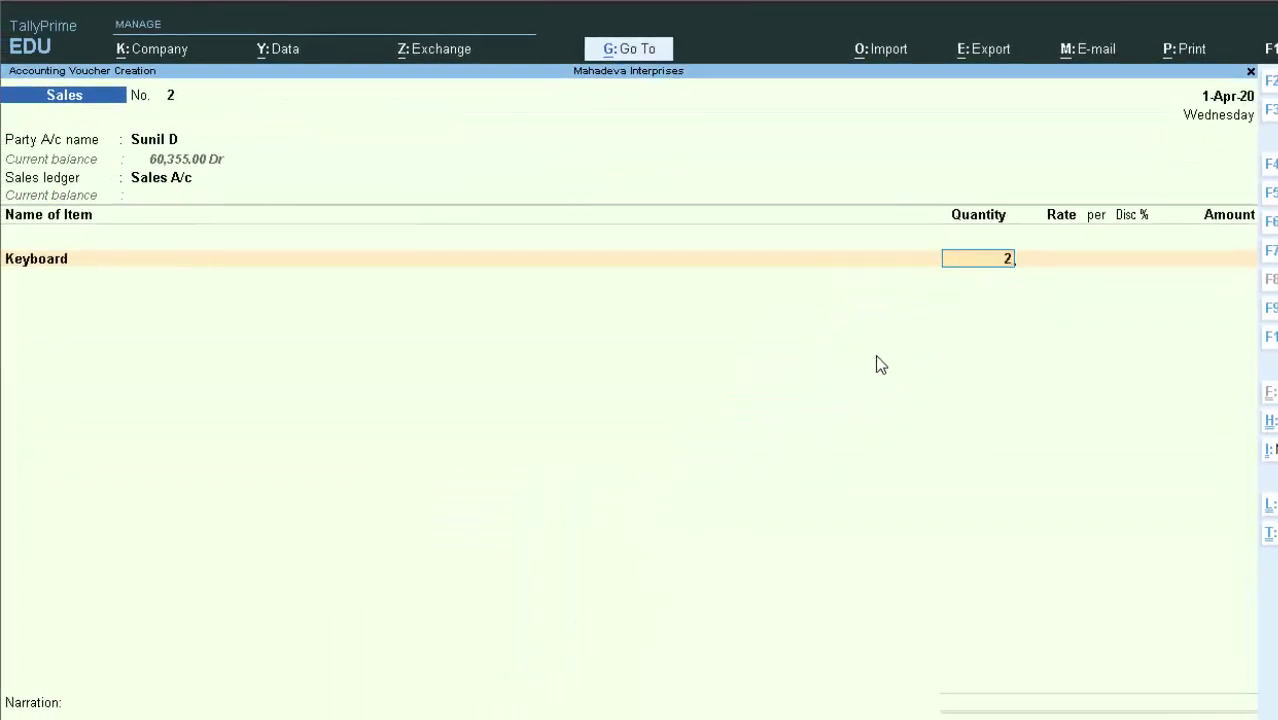
{"action": "key", "text": "BackSpace"}
{"action": "type", "text": "30"}
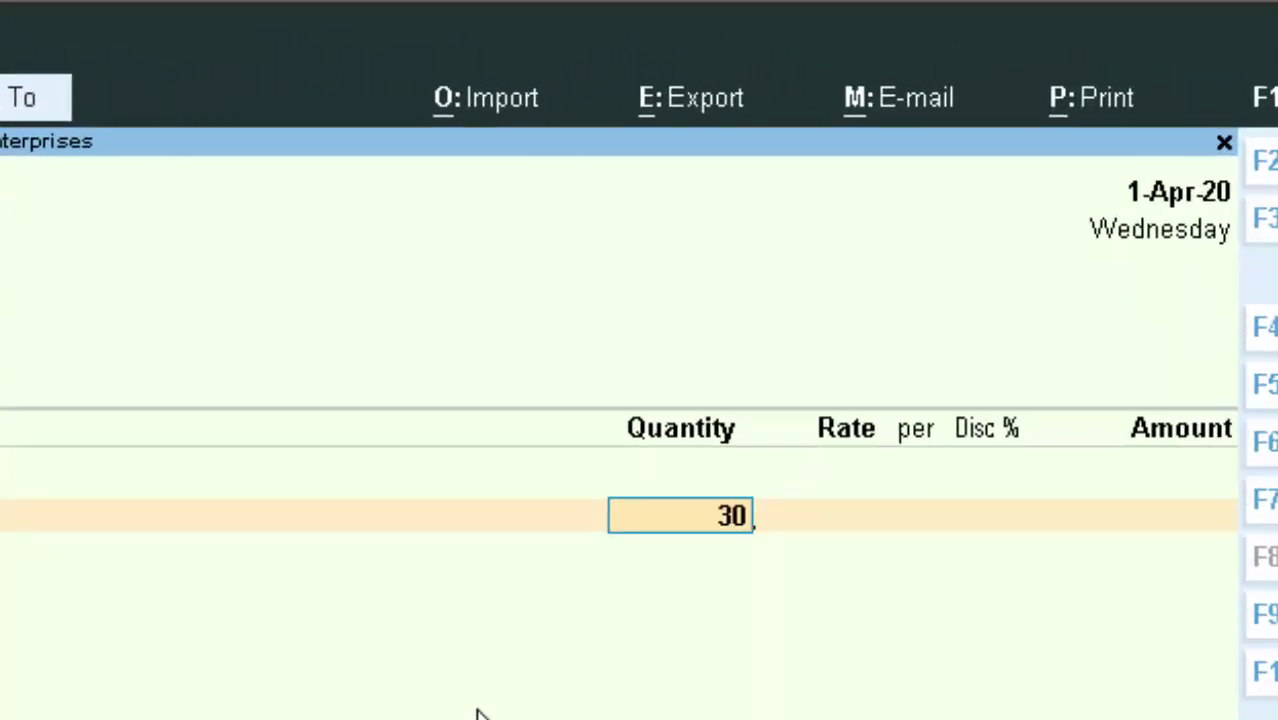
{"action": "type", "text": "0"}
{"action": "key", "text": "Return"}
{"action": "key", "text": "Return"}
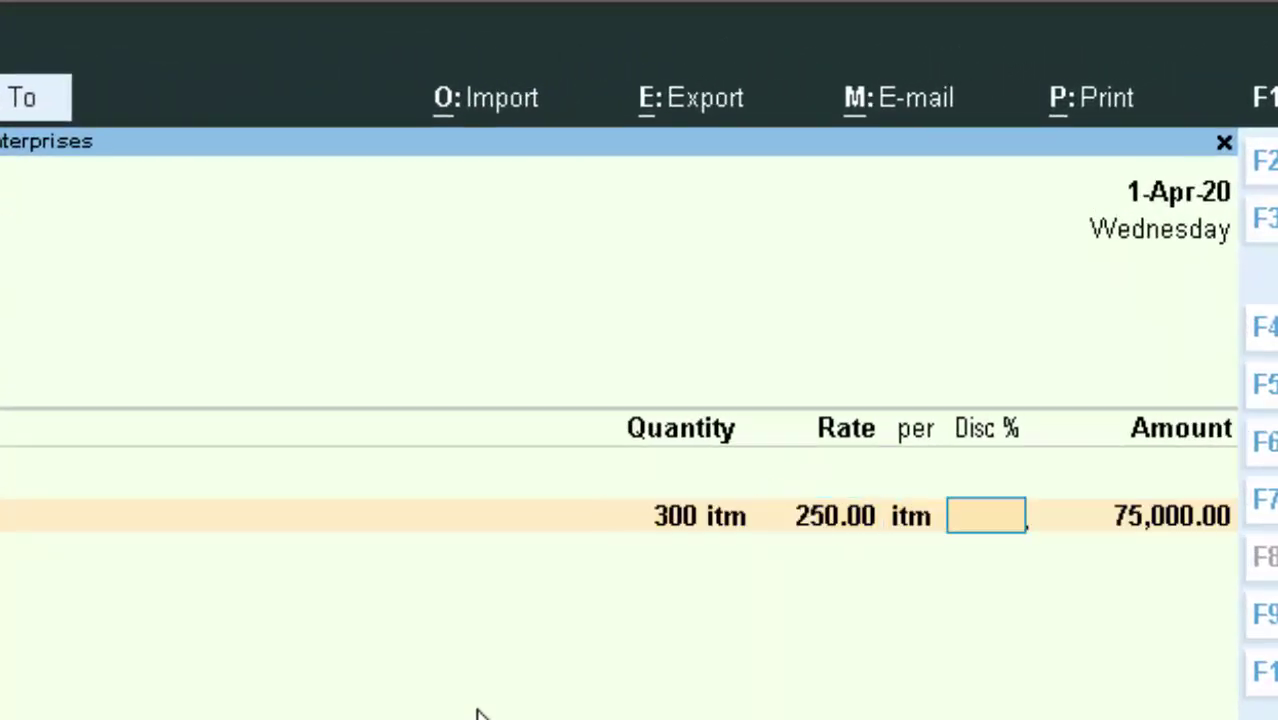
{"action": "key", "text": "Return"}
{"action": "key", "text": "Return"}
{"action": "key", "text": "Return"}
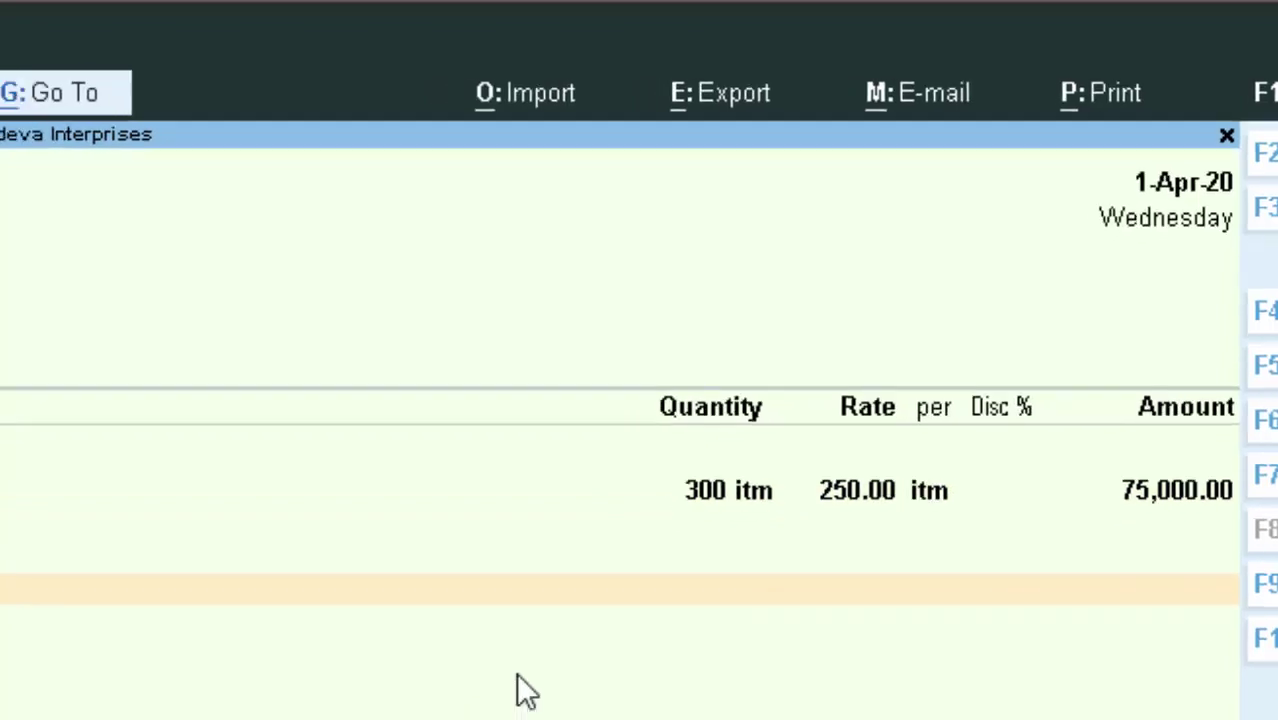
Add Cgst and Sgst at 6,750.00 each and Tcs on Sales at 270.00, then save the 88,770.00 voucher
{"action": "type", "text": "C"}
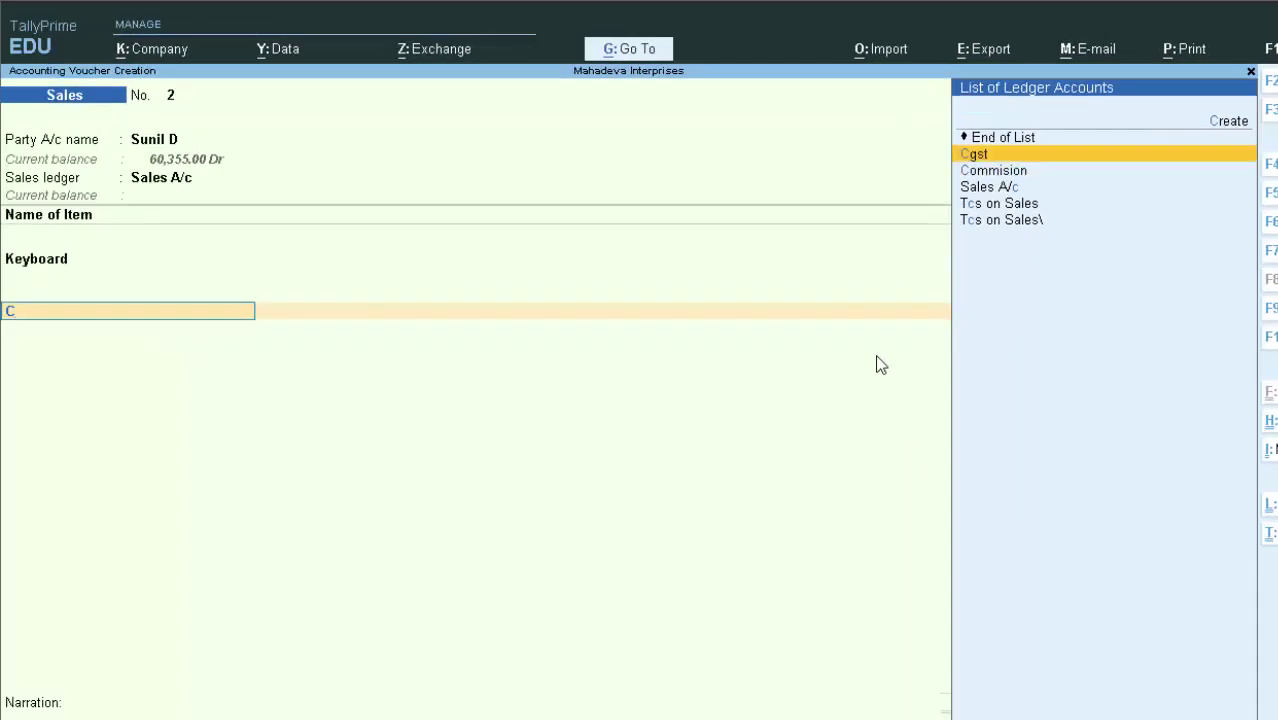
{"action": "key", "text": "Return"}
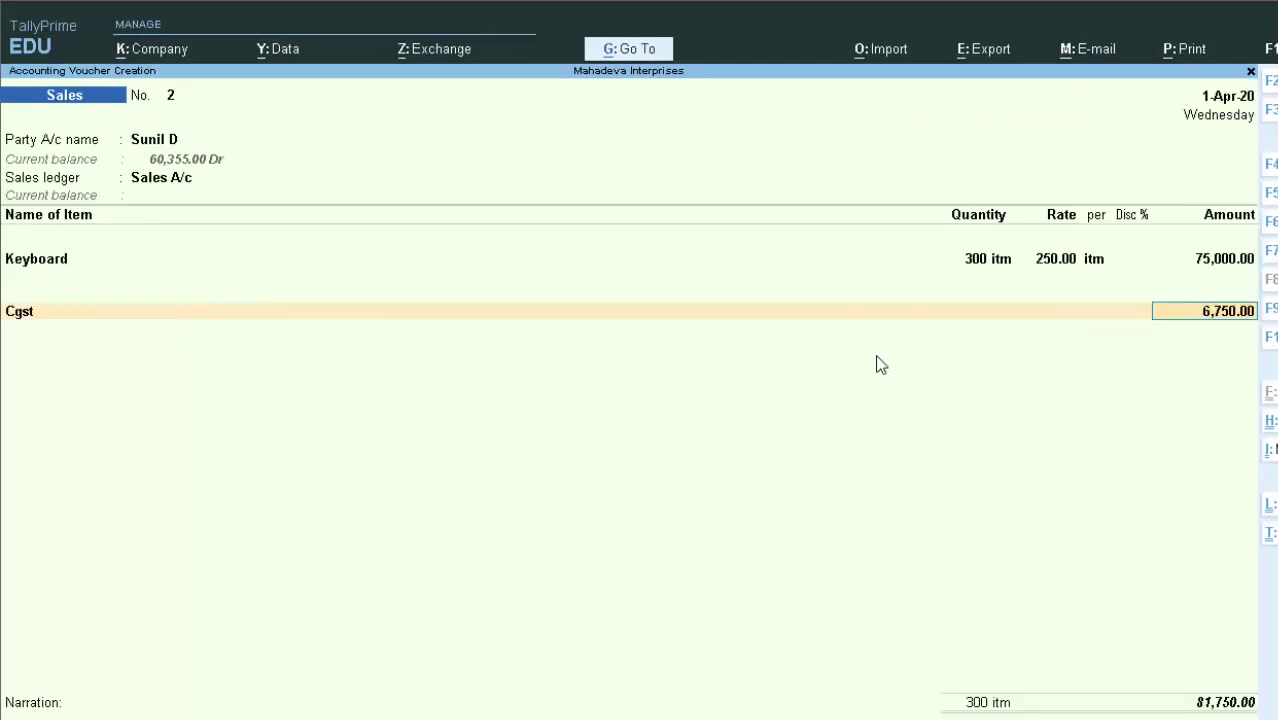
{"action": "key", "text": "Return"}
{"action": "type", "text": "S"}
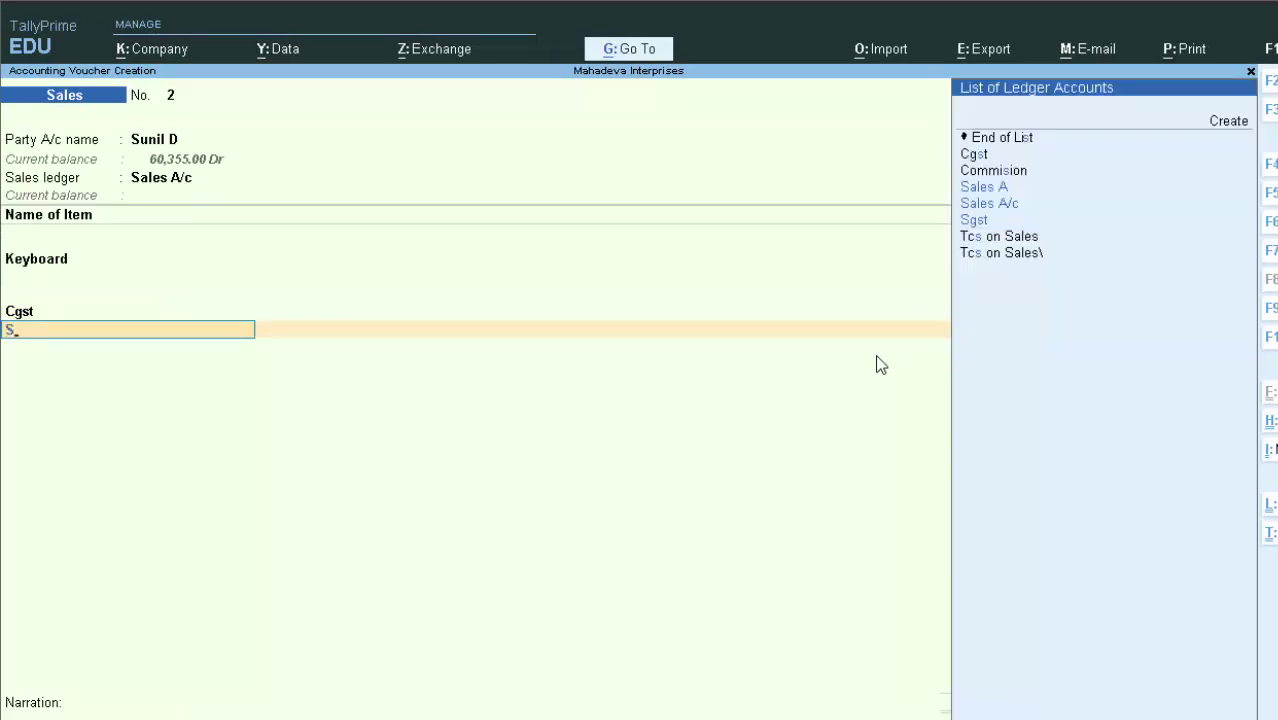
{"action": "key", "text": "Down"}
{"action": "key", "text": "Return"}
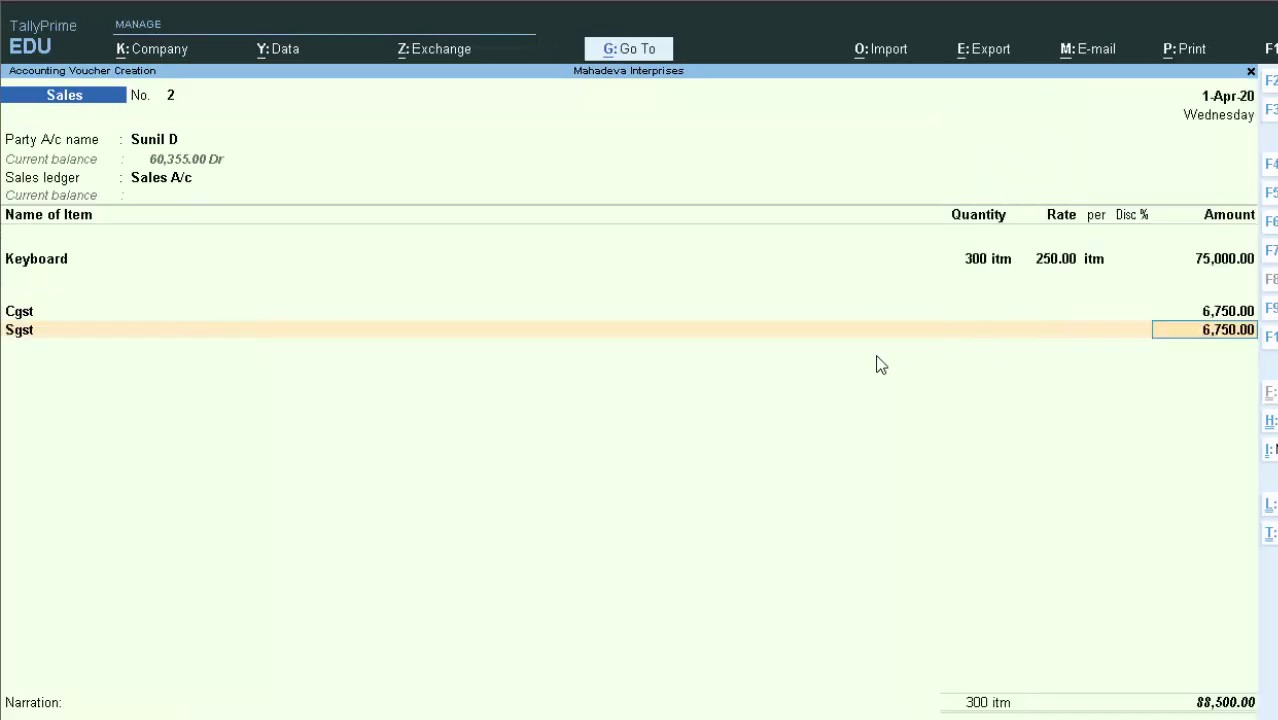
{"action": "key", "text": "Return"}
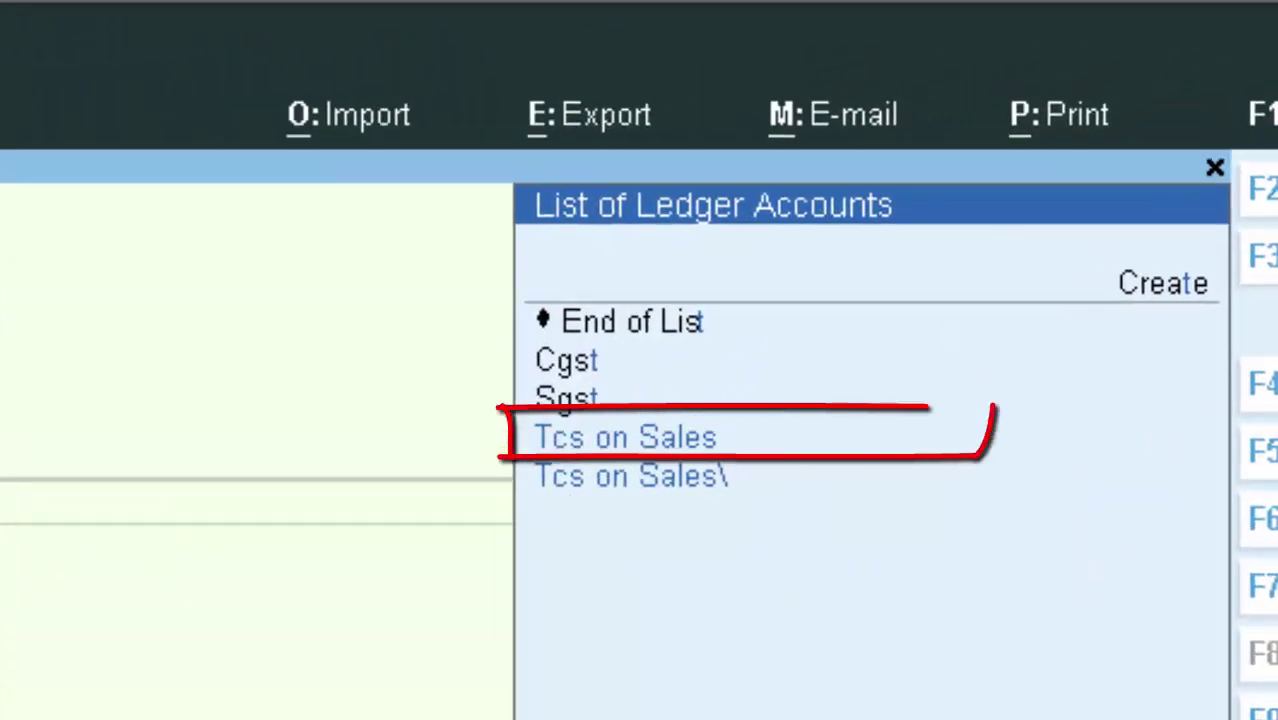
{"action": "key", "text": "Down"}
{"action": "key", "text": "Return"}
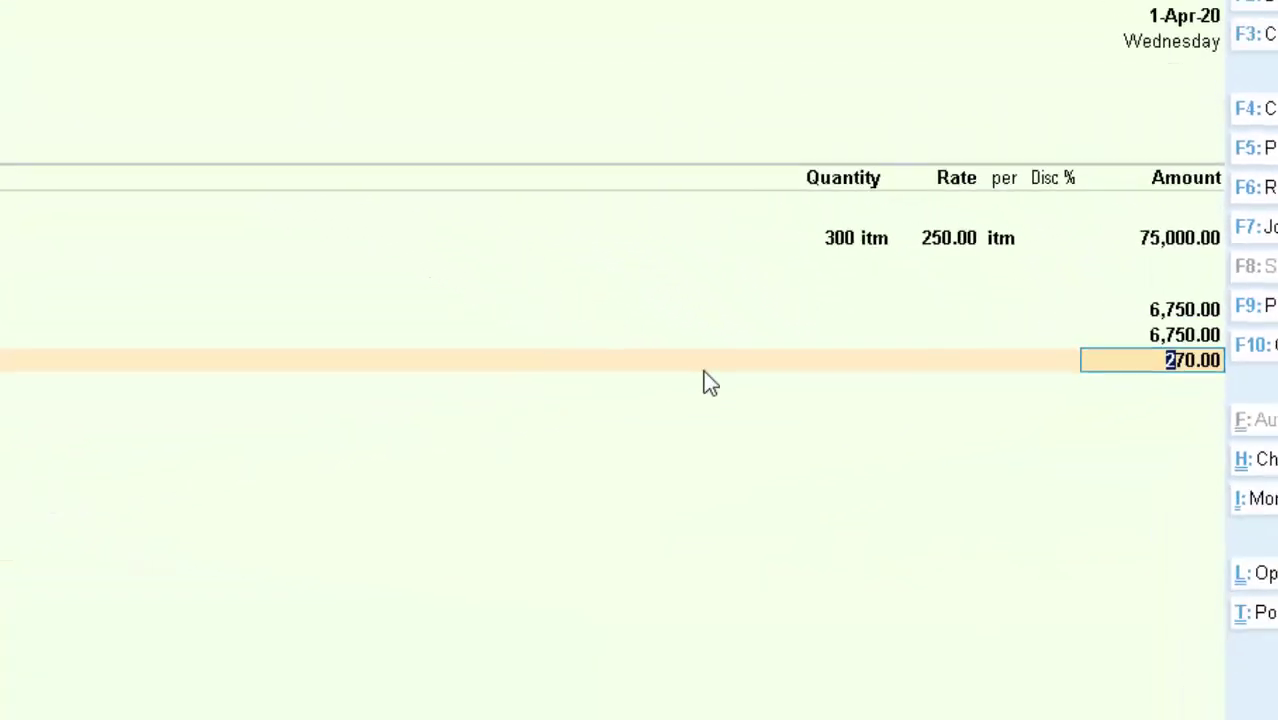
{"action": "key", "text": "Return"}
{"action": "key", "text": "Return"}
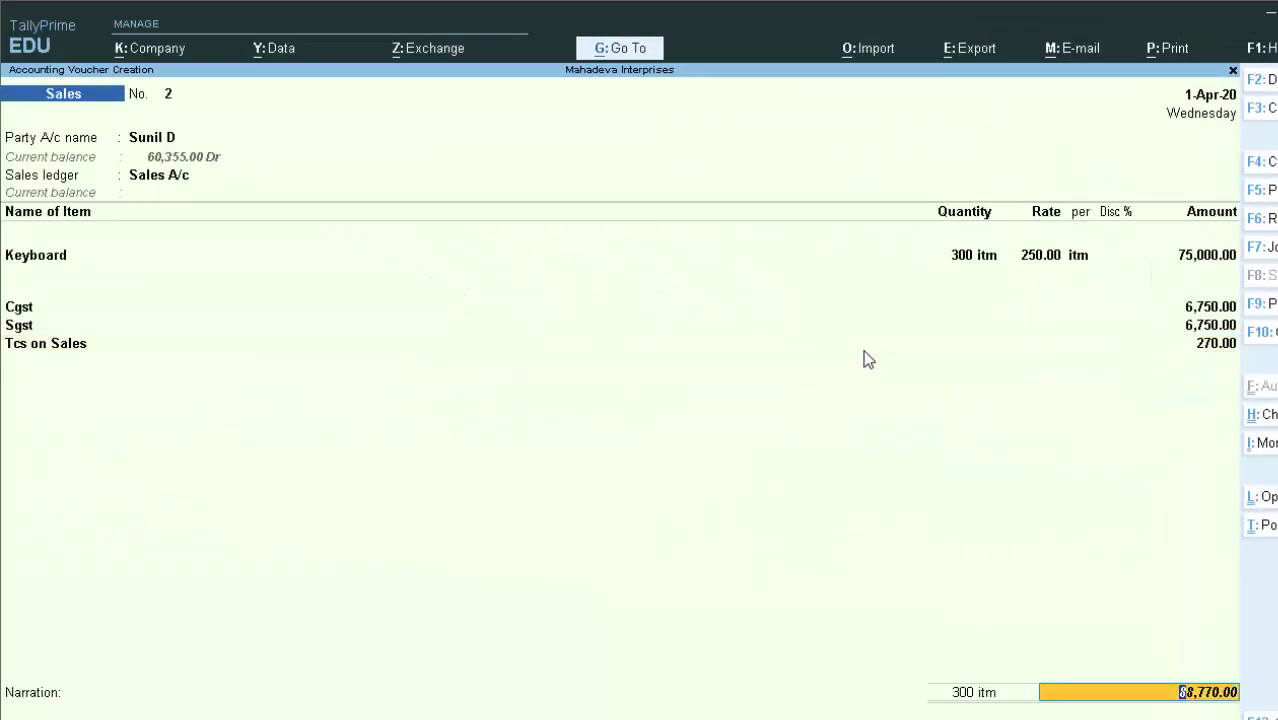
{"action": "key", "text": "Return"}
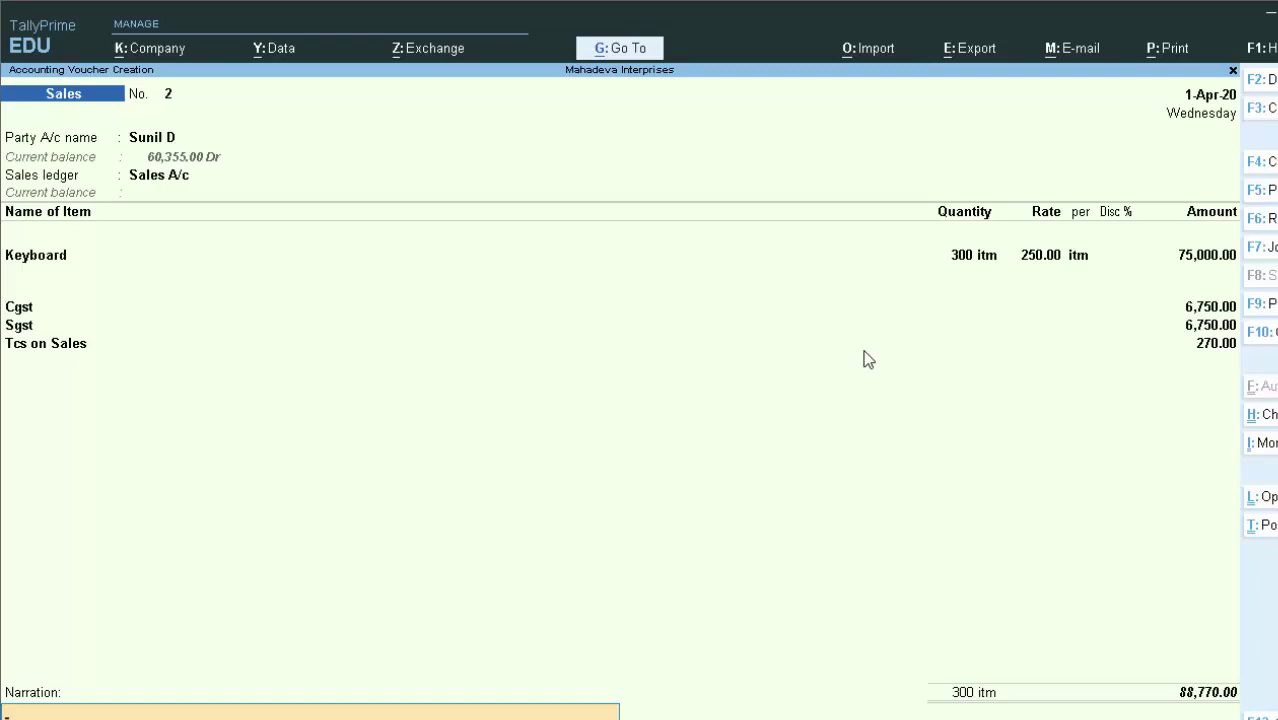
{"action": "key", "text": "Return"}
{"action": "key", "text": "Return"}
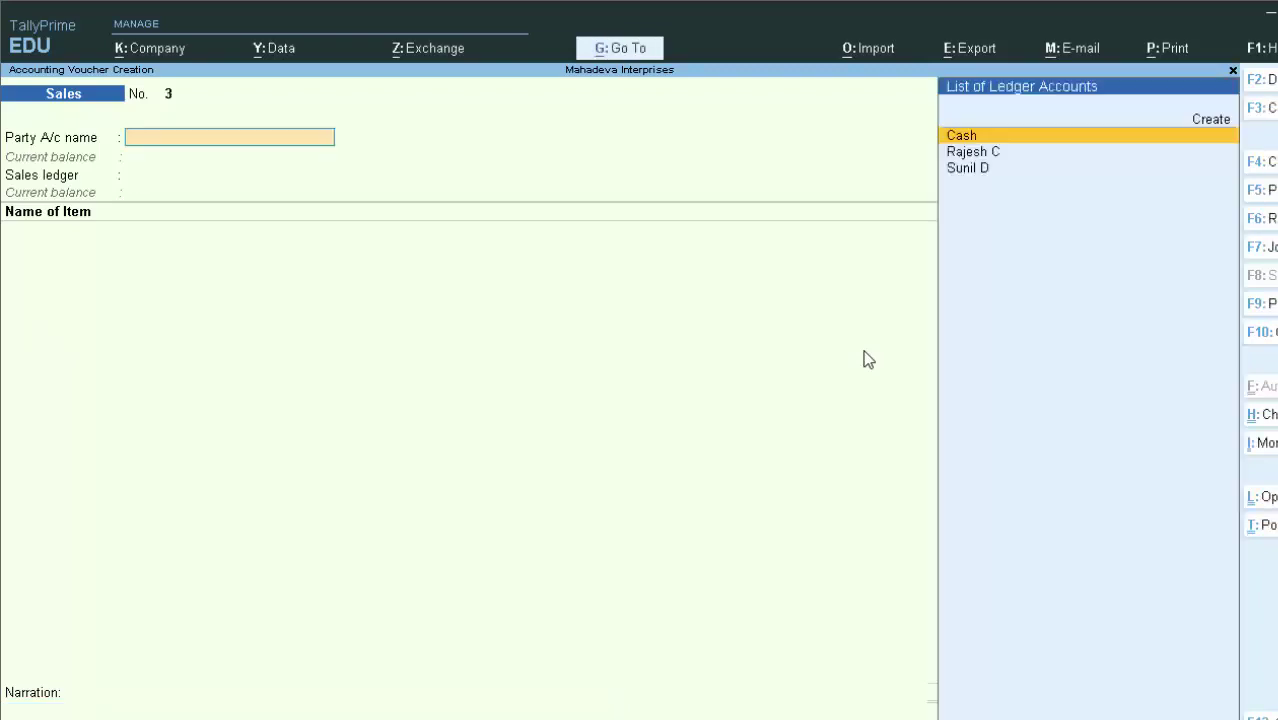
Return to the Gateway and open Alter > Ledger, highlighting the customer's ledger in the list
{"action": "key", "text": "Escape"}
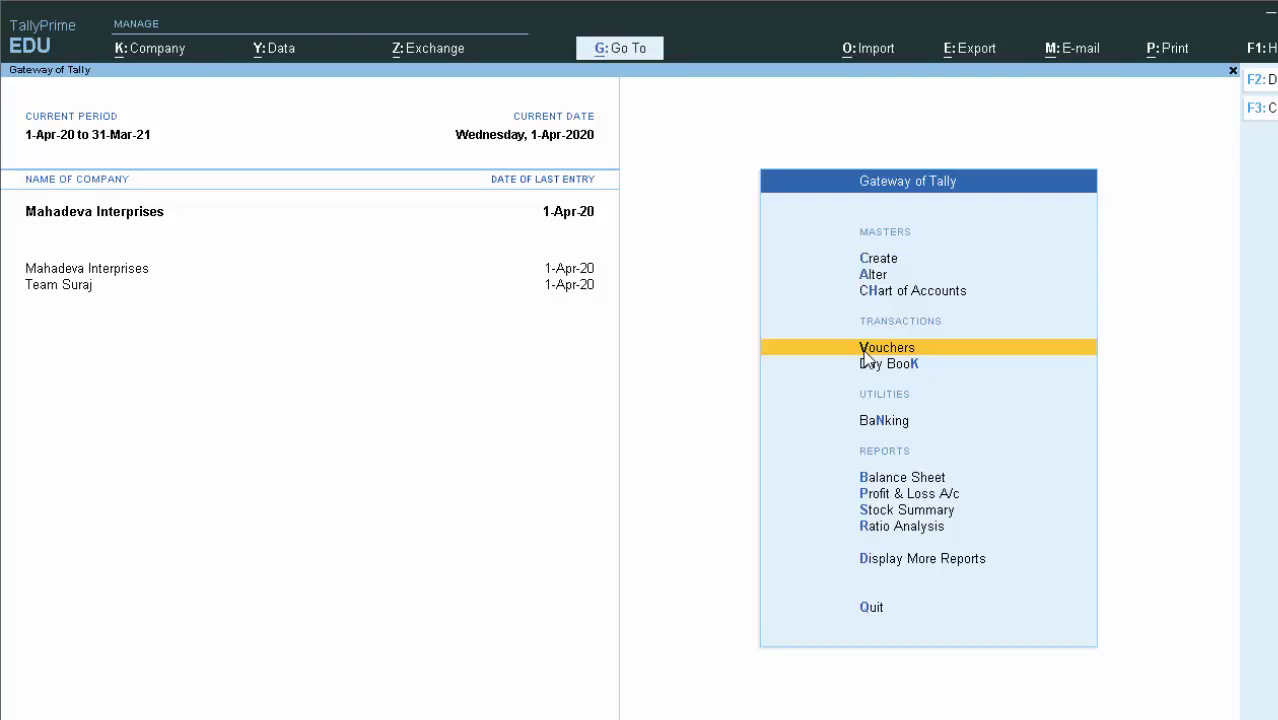
{"action": "key", "text": "Up"}
{"action": "key", "text": "Up"}
{"action": "key", "text": "Return"}
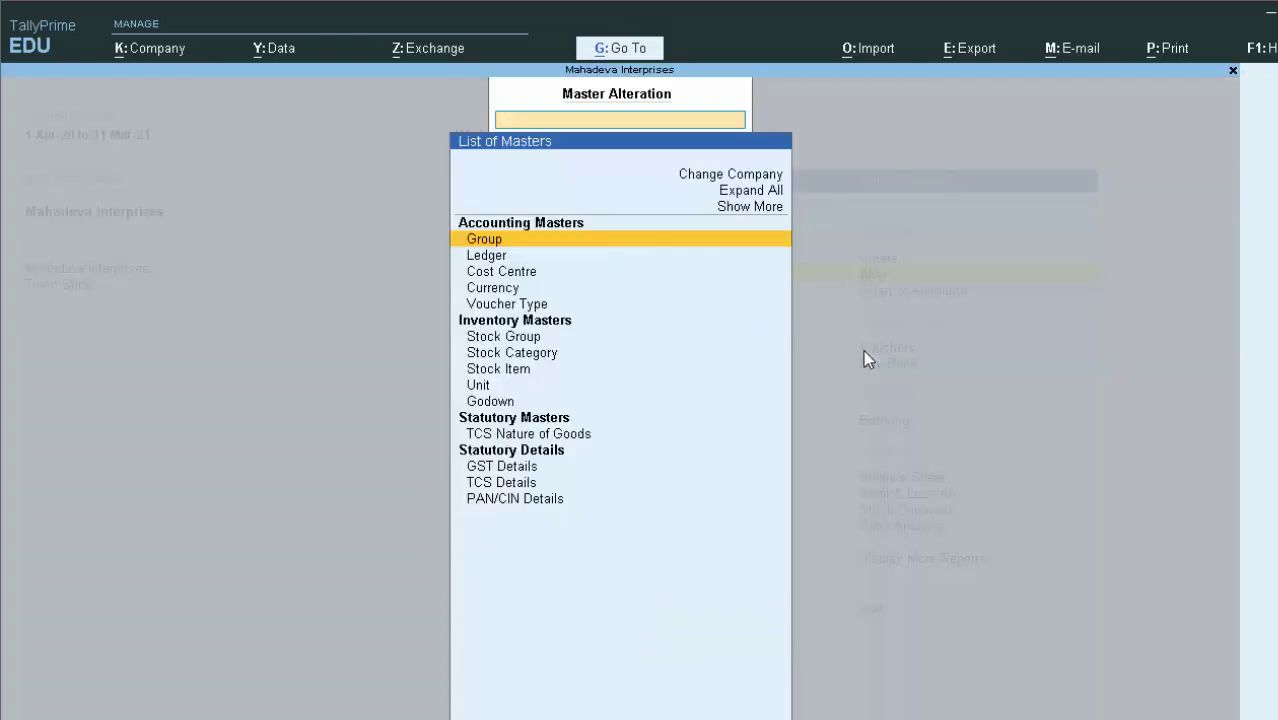
{"action": "key", "text": "Down"}
{"action": "key", "text": "Return"}
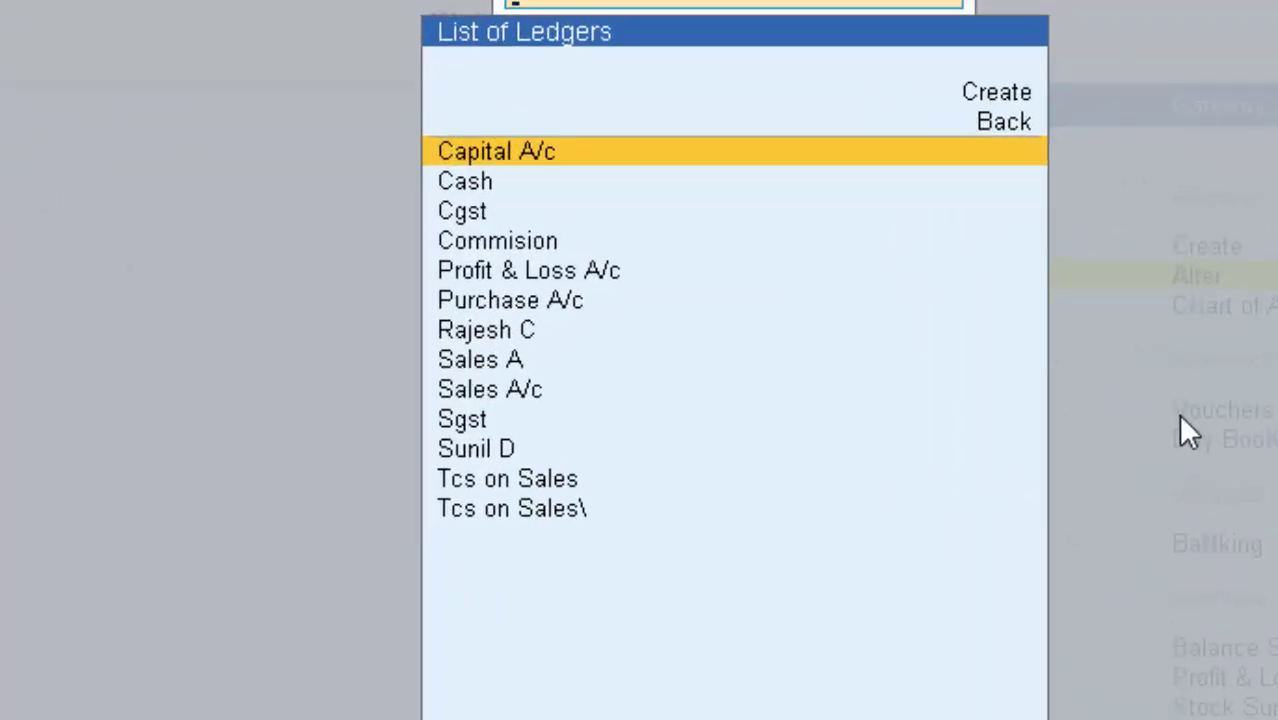
{"action": "key", "text": "Down"}
{"action": "key", "text": "Down"}
{"action": "key", "text": "Down"}
{"action": "key", "text": "Down"}
{"action": "key", "text": "Down"}
{"action": "key", "text": "Down"}
{"action": "key", "text": "Down"}
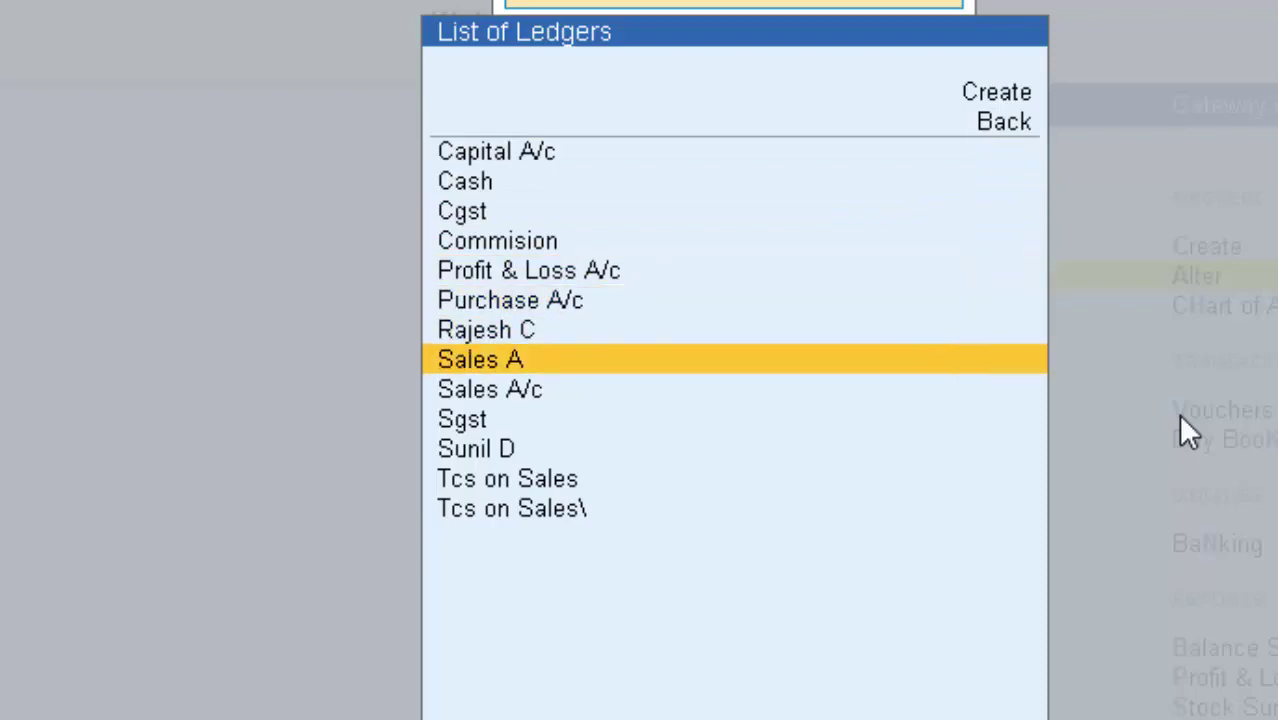
{"action": "key", "text": "Down"}
{"action": "key", "text": "Down"}
{"action": "key", "text": "Down"}
In the customer's ledger, keep Individual/HUF - Resident buyer type, set Provide PAN details to Yes, and save
{"action": "key", "text": "Return"}
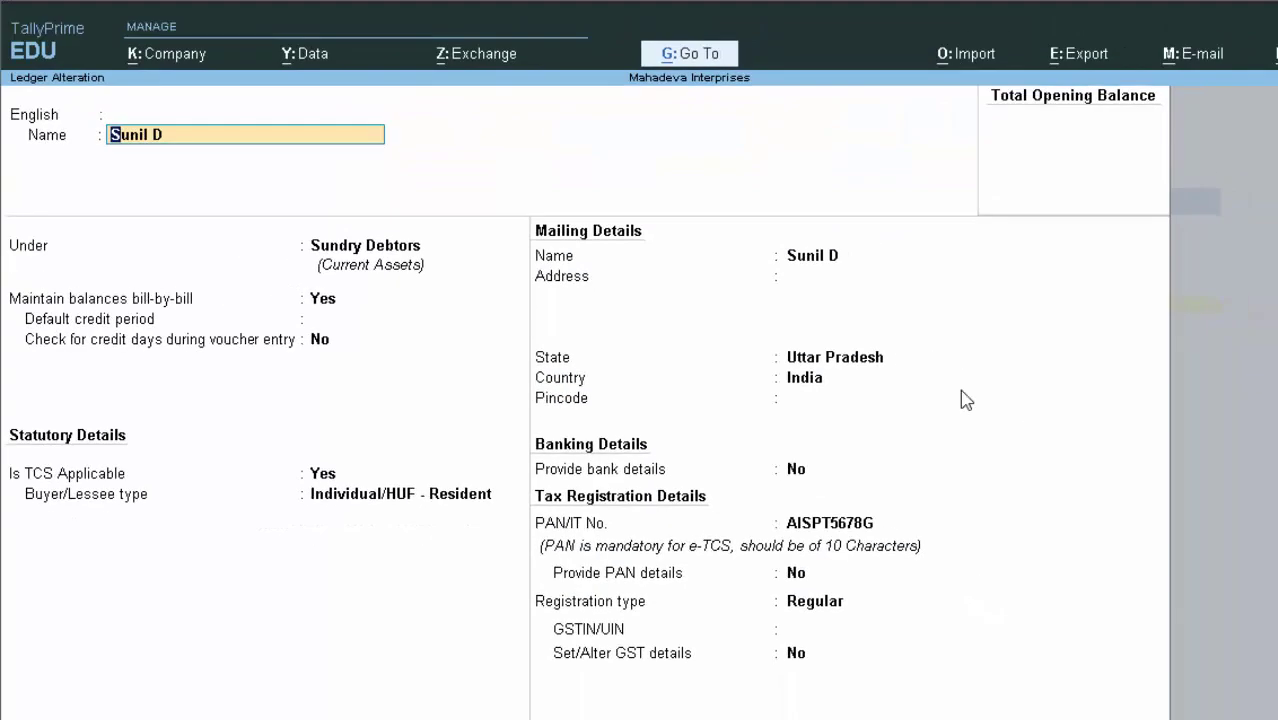
{"action": "key", "text": "Return"}
{"action": "key", "text": "Return"}
{"action": "key", "text": "Return"}
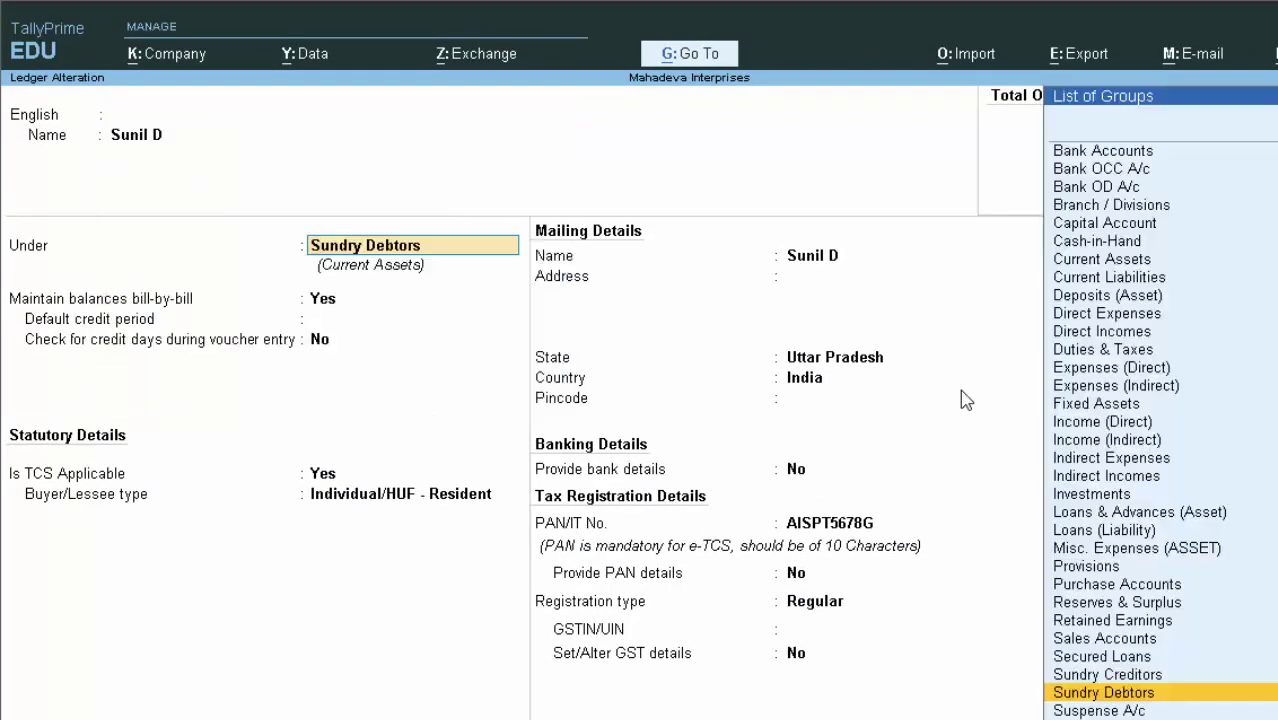
{"action": "key", "text": "Return"}
{"action": "key", "text": "Return"}
{"action": "key", "text": "Return"}
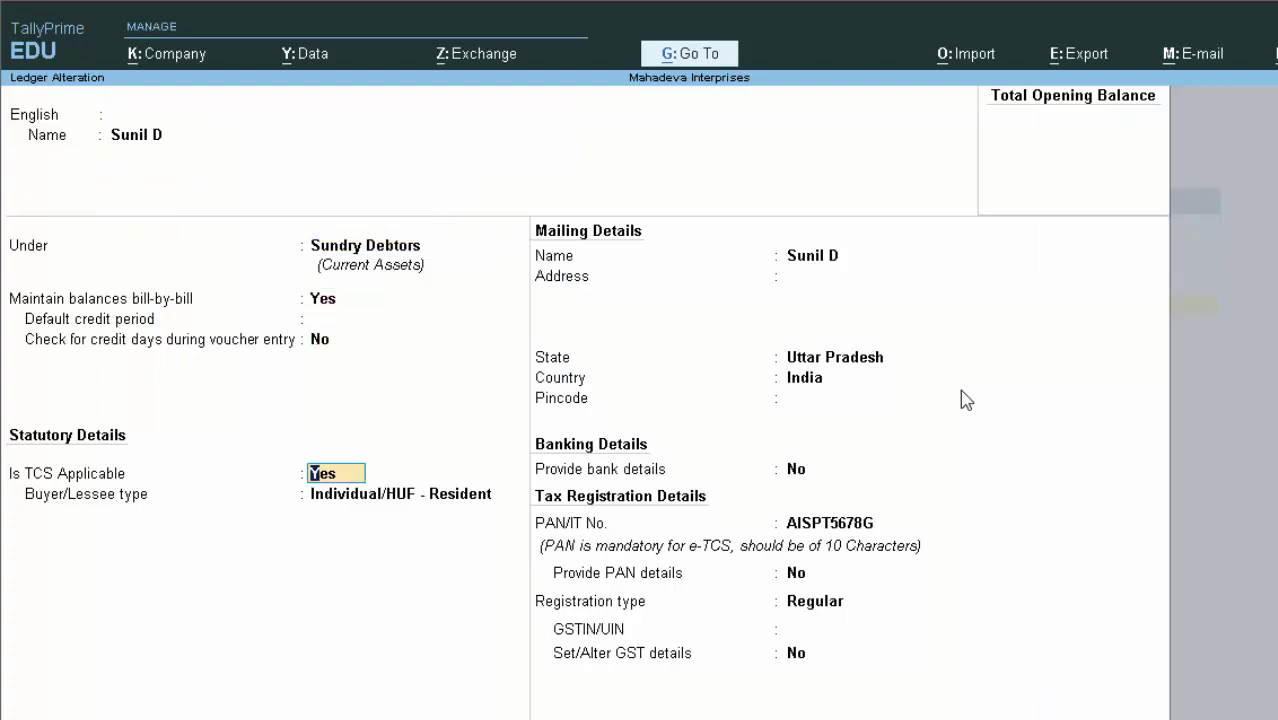
{"action": "key", "text": "Return"}
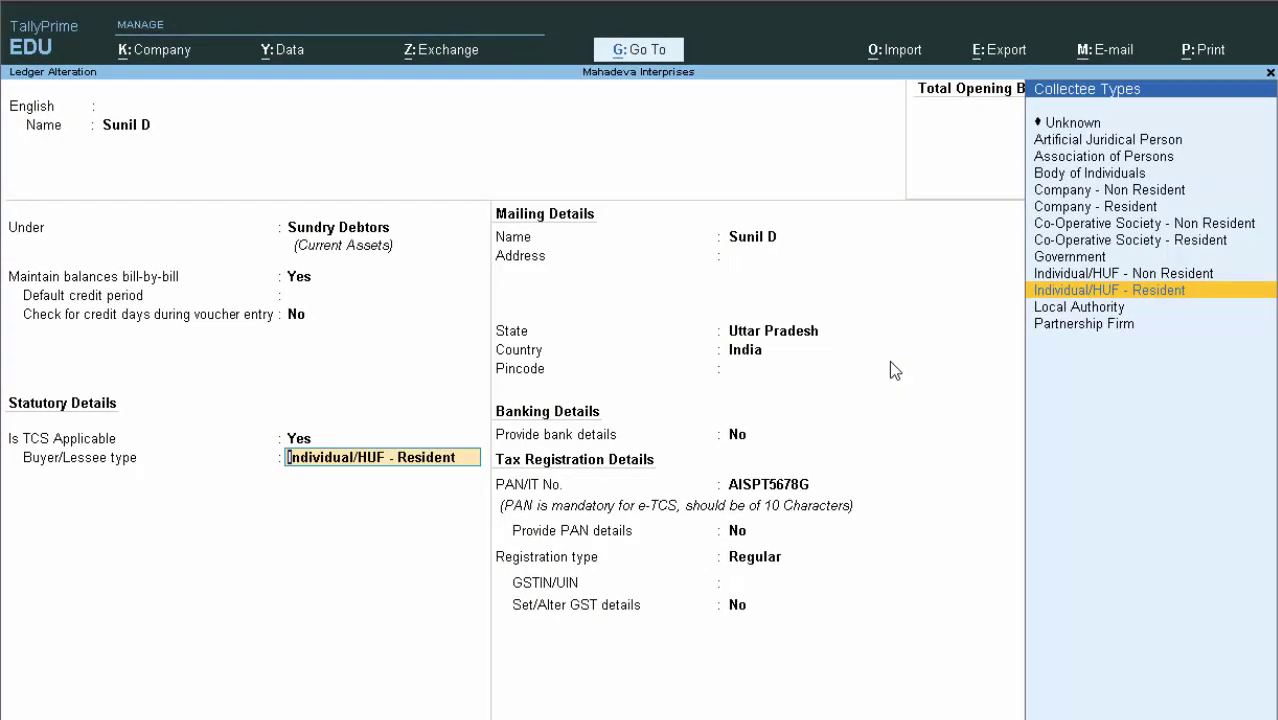
{"action": "key", "text": "Return"}
{"action": "key", "text": "Return"}
{"action": "key", "text": "Return"}
{"action": "key", "text": "Return"}
{"action": "key", "text": "Return"}
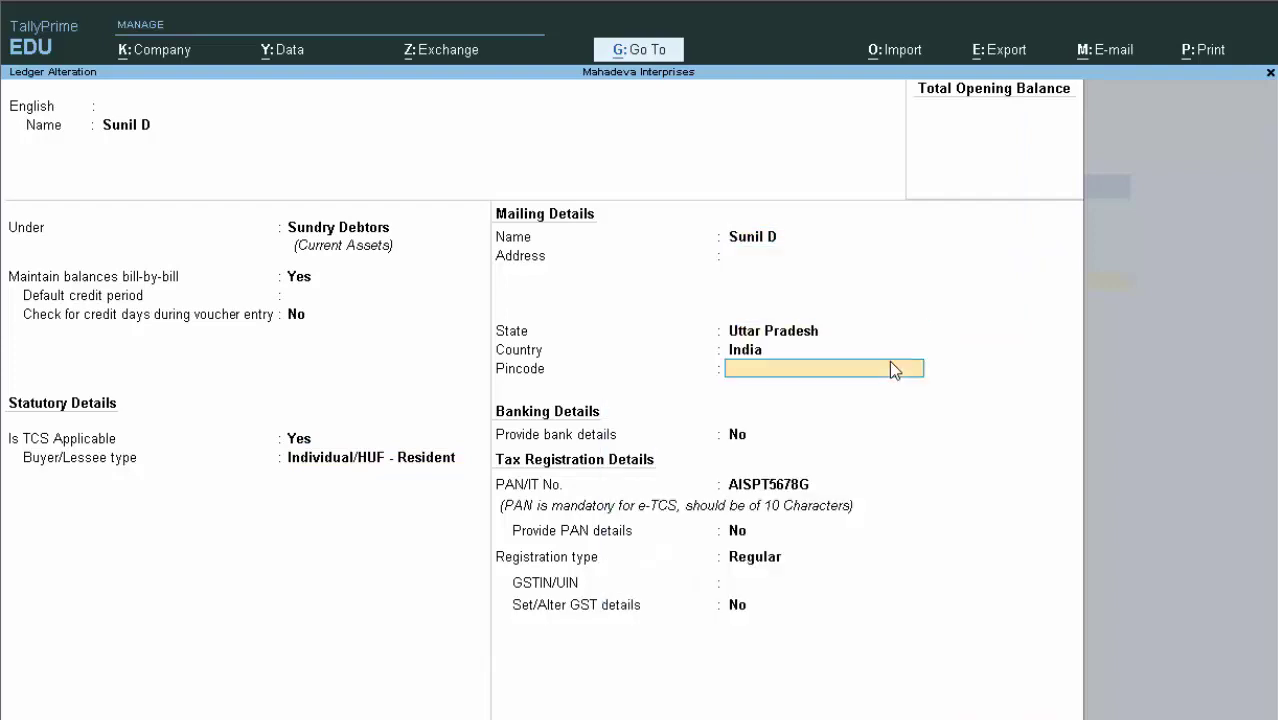
{"action": "key", "text": "Return"}
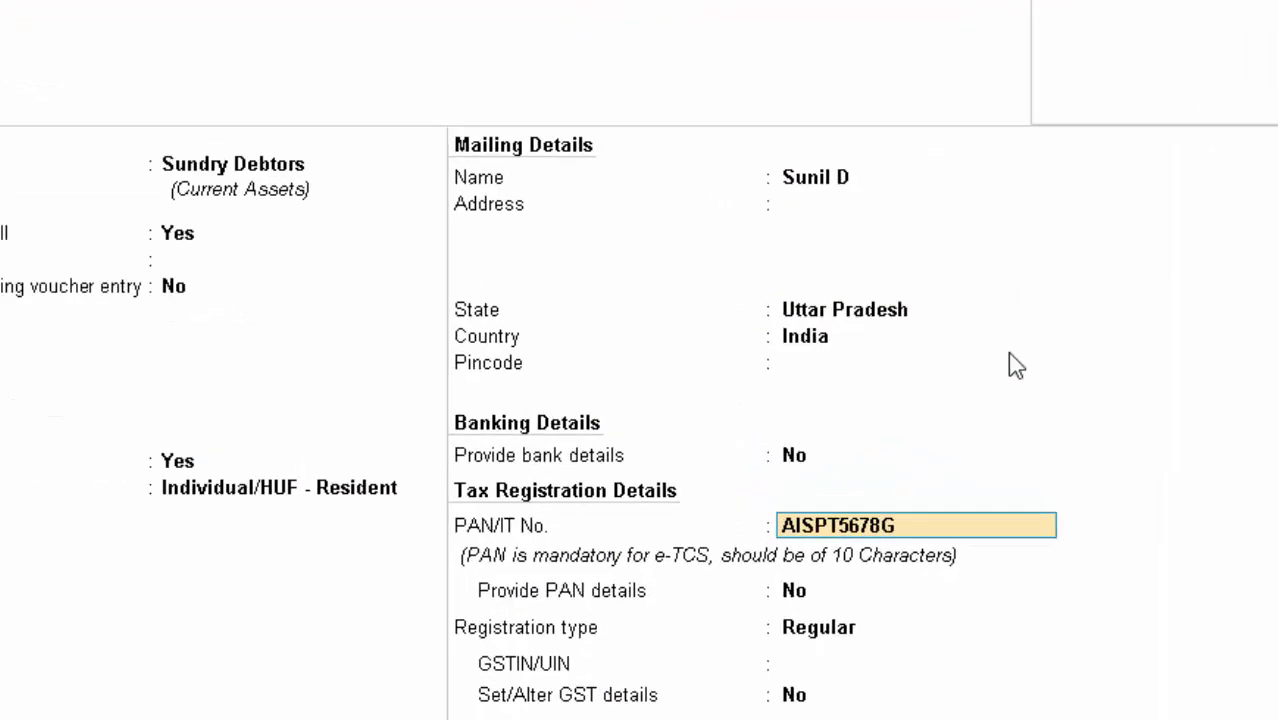
{"action": "key", "text": "Return"}
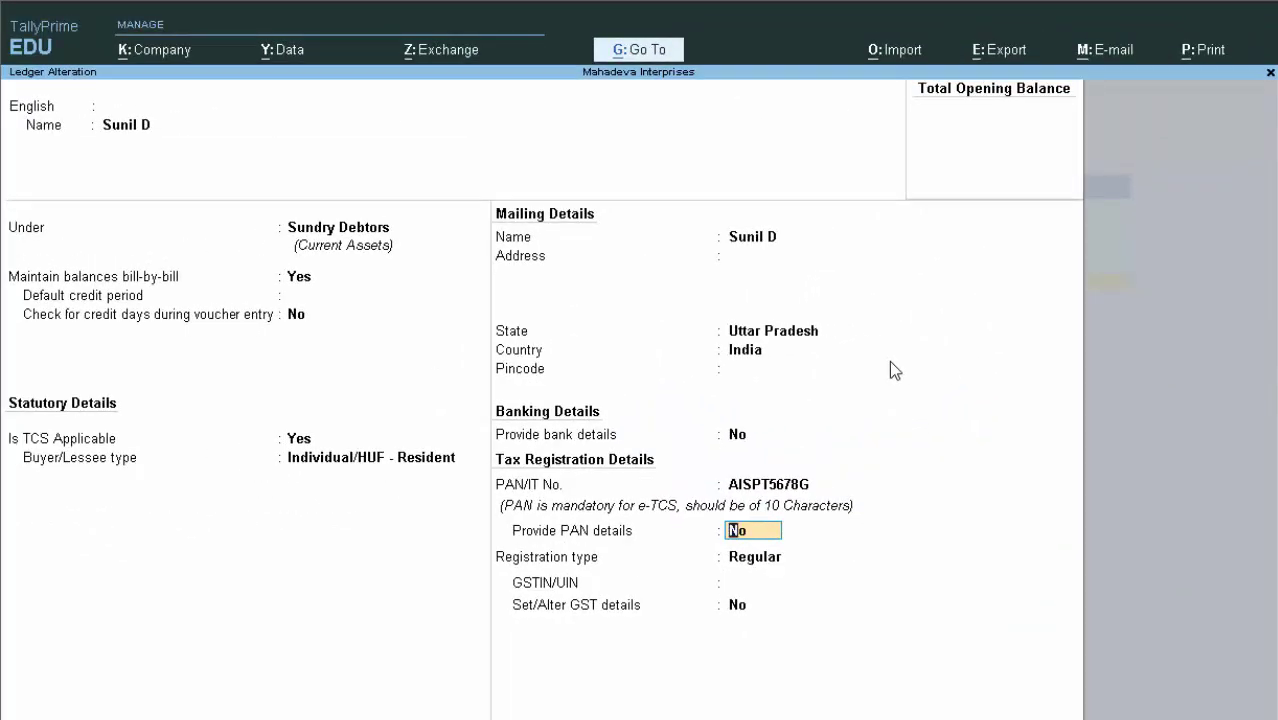
{"action": "type", "text": "y"}
{"action": "key", "text": "Return"}
{"action": "key", "text": "Return"}
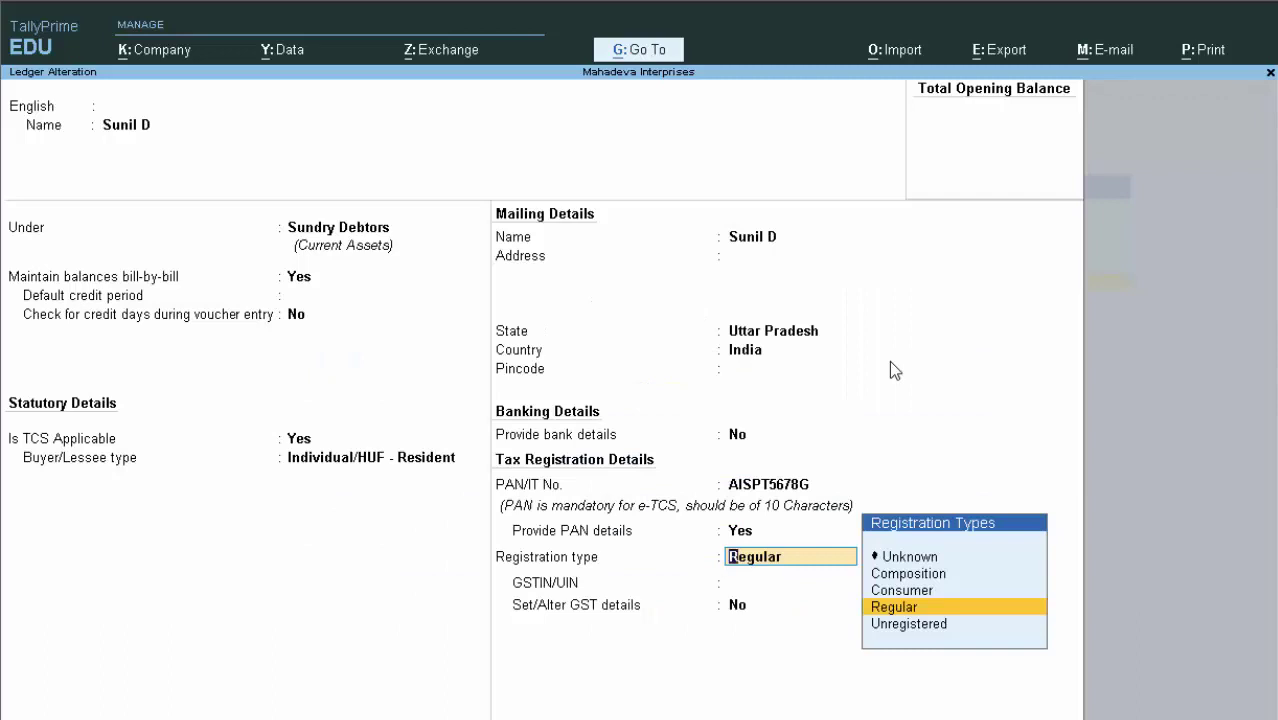
{"action": "key", "text": "Return"}
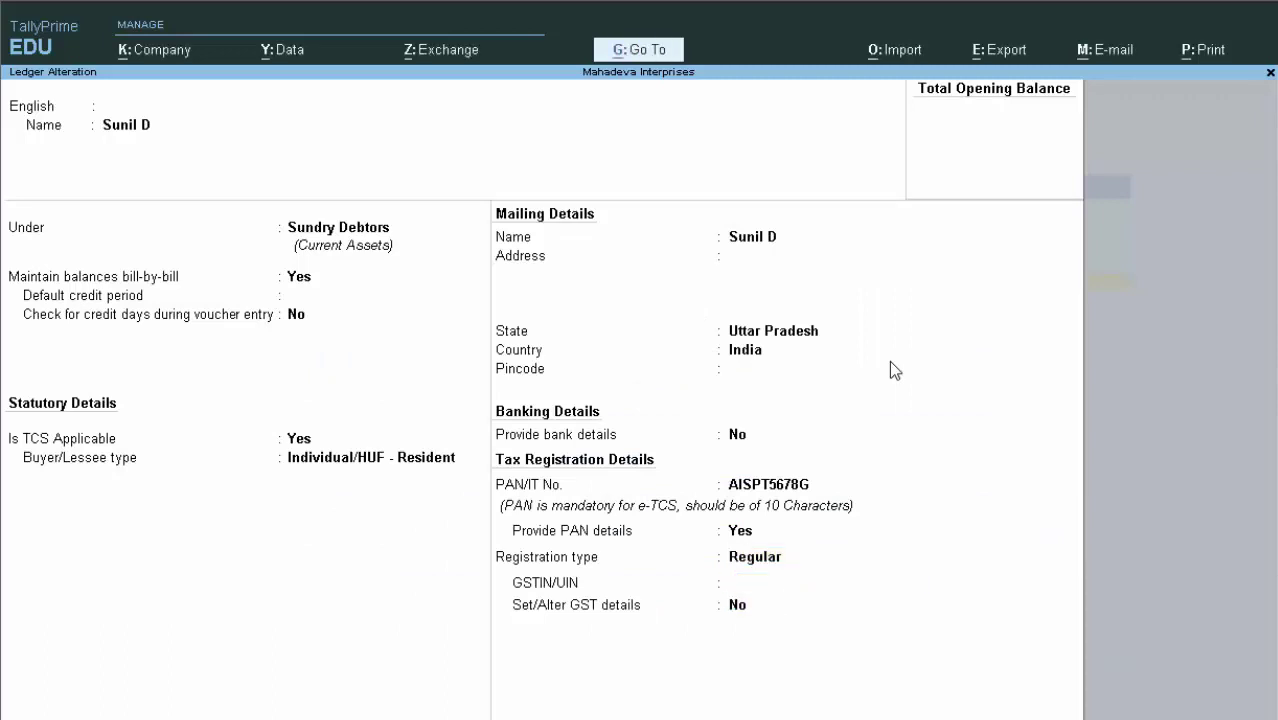
{"action": "key", "text": "Return"}
{"action": "key", "text": "Return"}
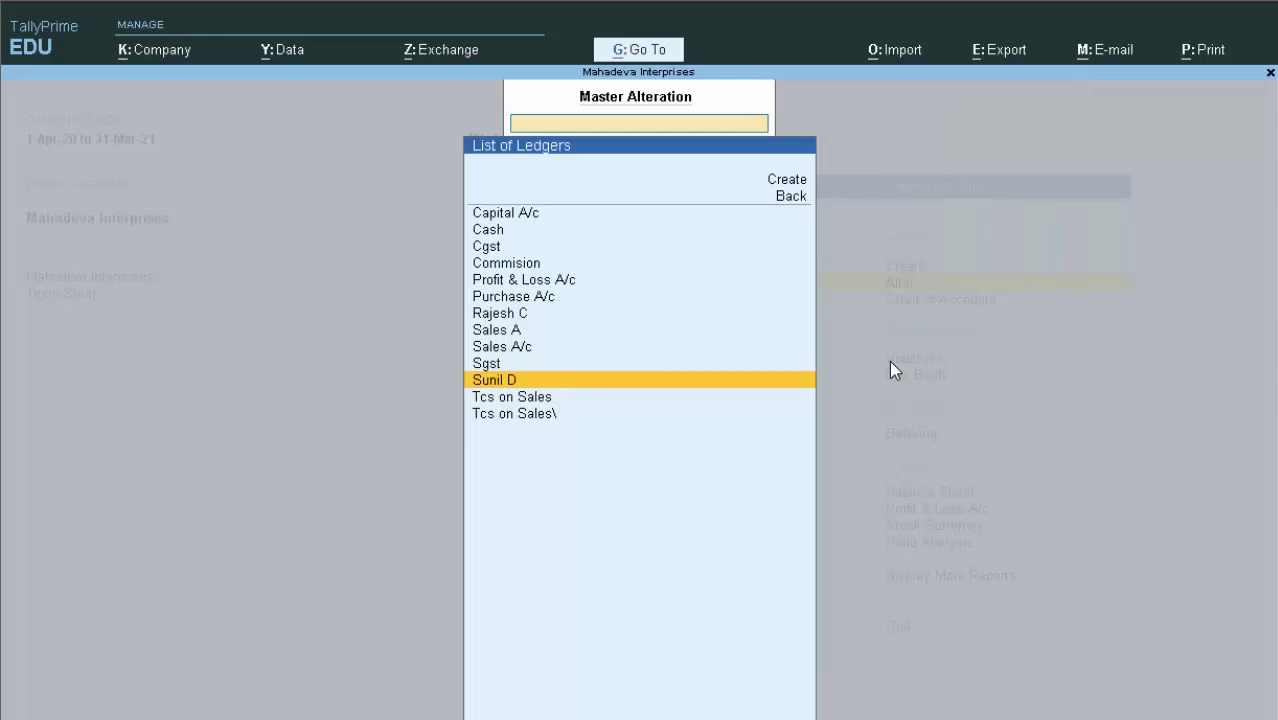
Alter Tcs on Sales, keeping group Duties & Taxes, duty type TCS and nature of goods Sales in Tcs
{"action": "key", "text": "Down"}
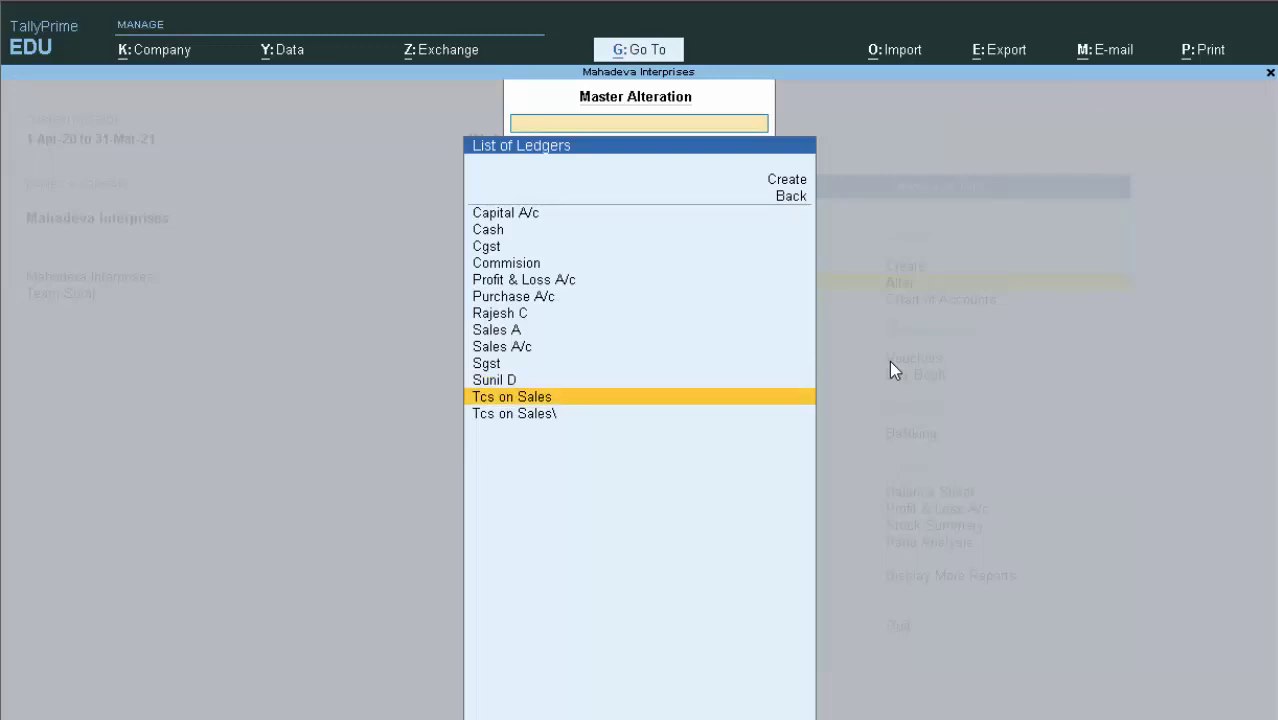
{"action": "key", "text": "Return"}
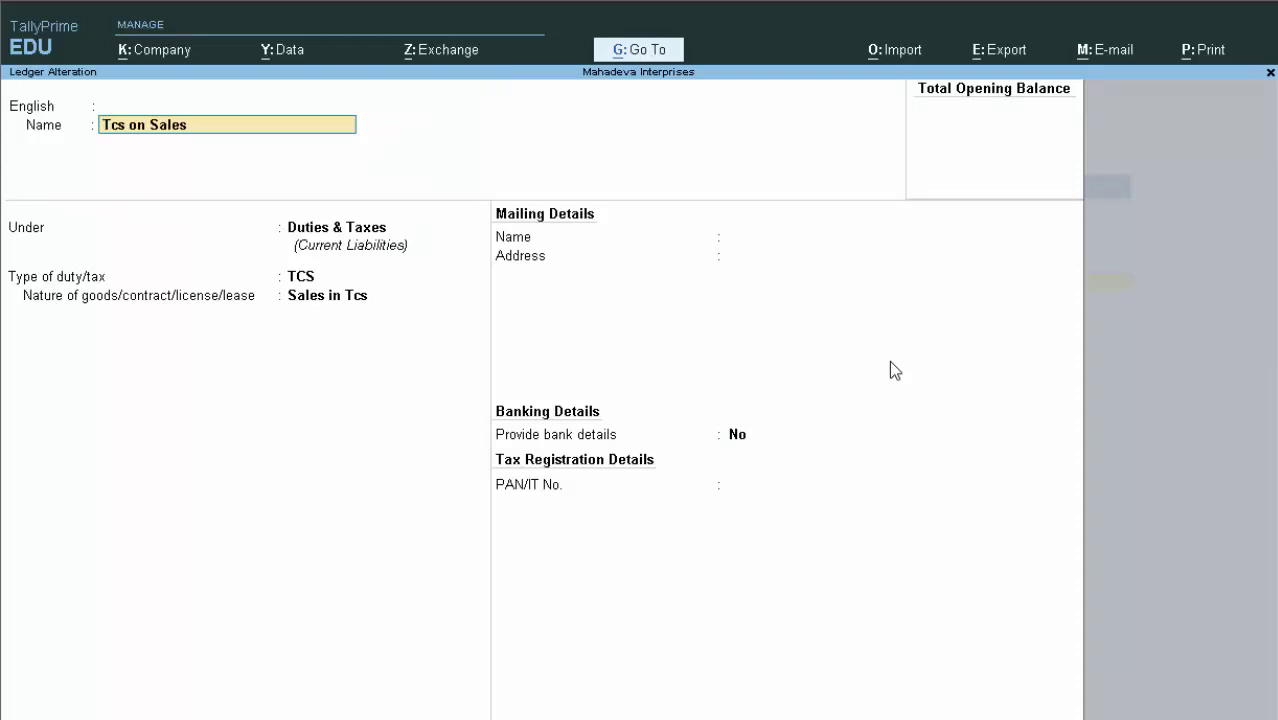
{"action": "key", "text": "Return"}
{"action": "key", "text": "Return"}
{"action": "key", "text": "Return"}
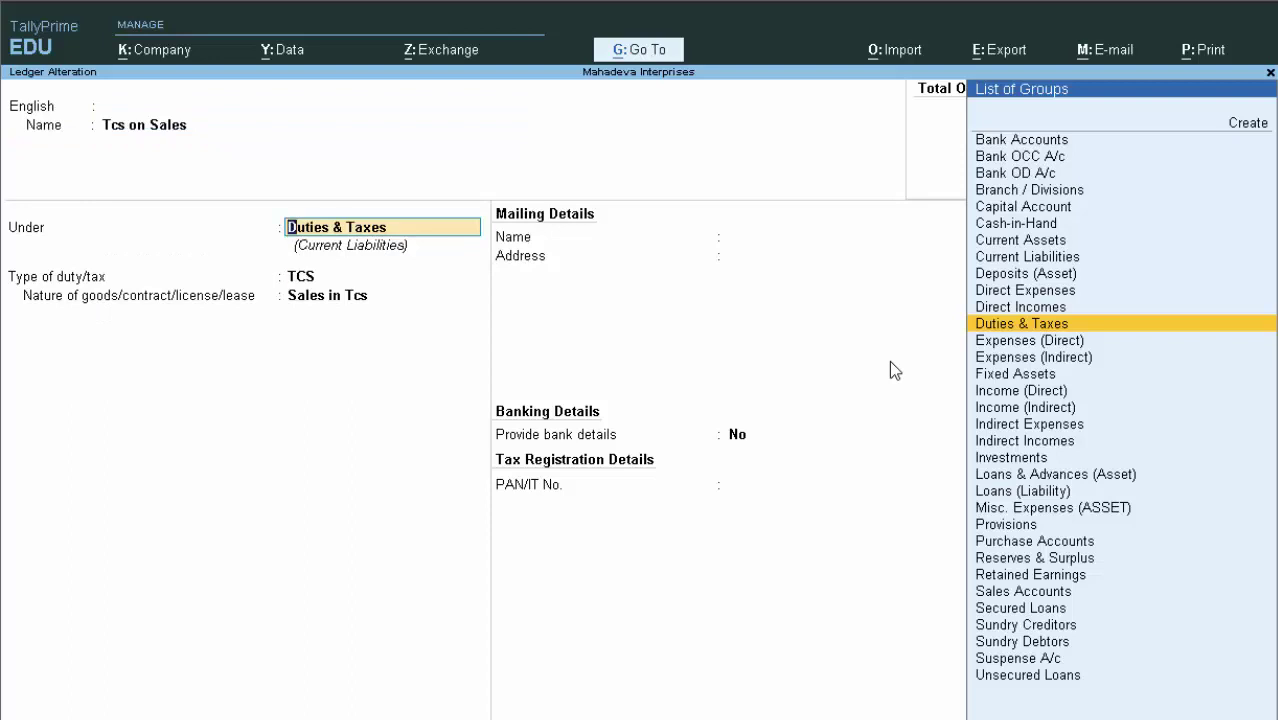
{"action": "key", "text": "Return"}
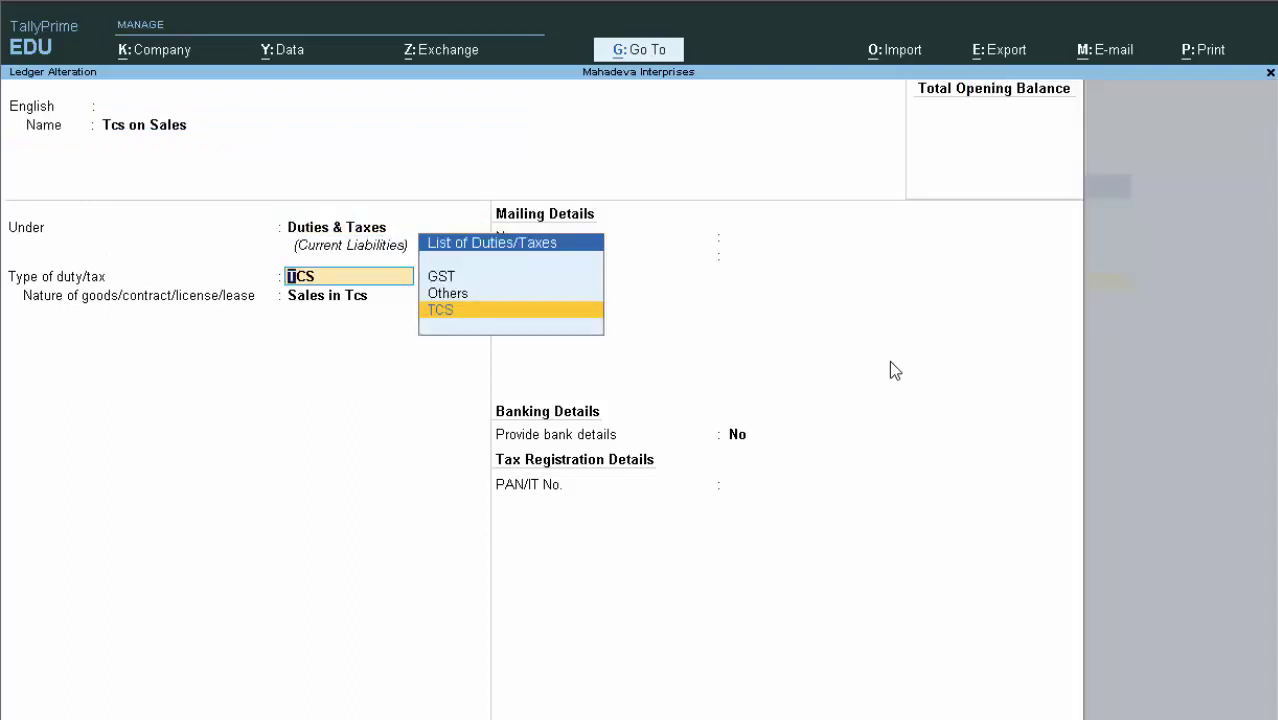
{"action": "key", "text": "Return"}
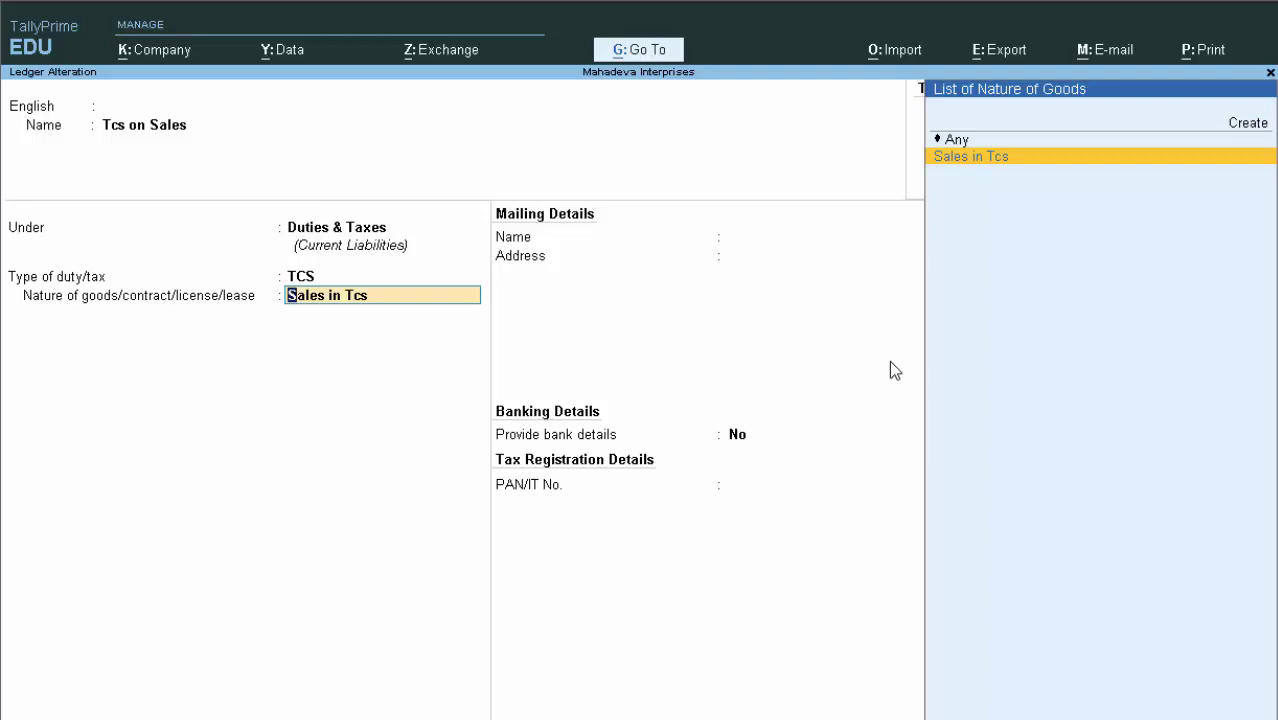
{"action": "key", "text": "Up"}
{"action": "key", "text": "Up"}
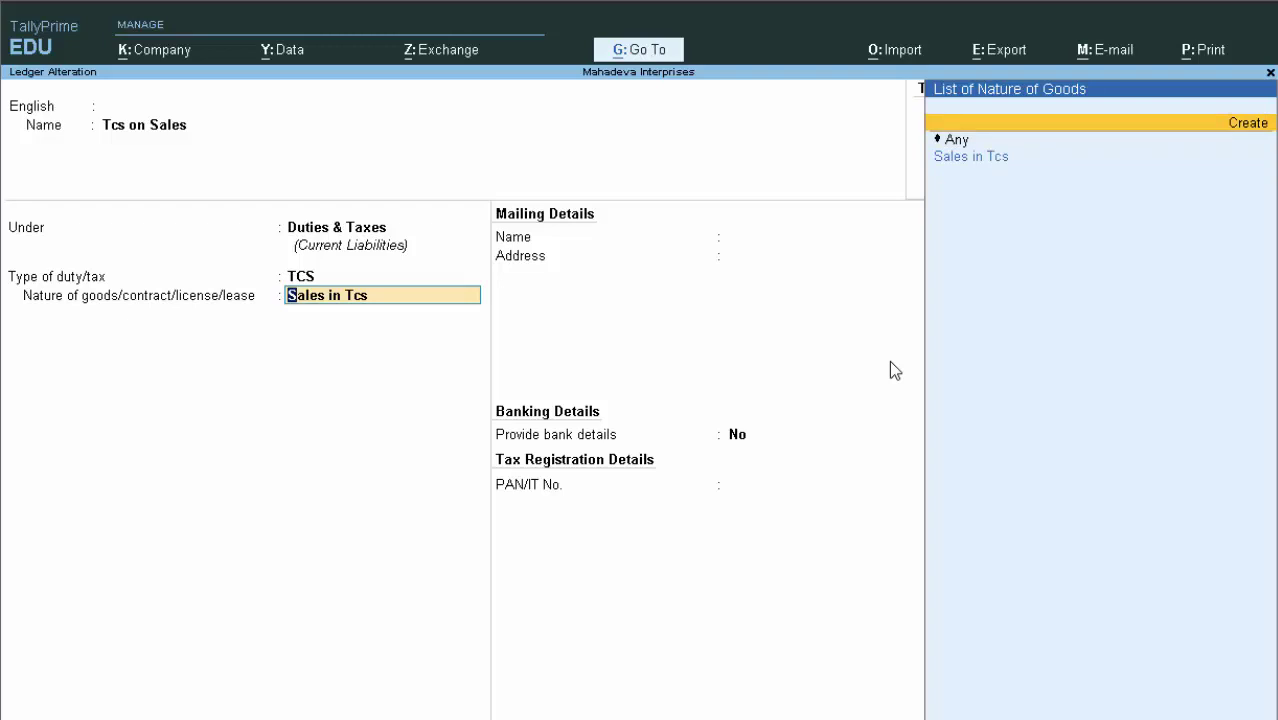
{"action": "key", "text": "Down"}
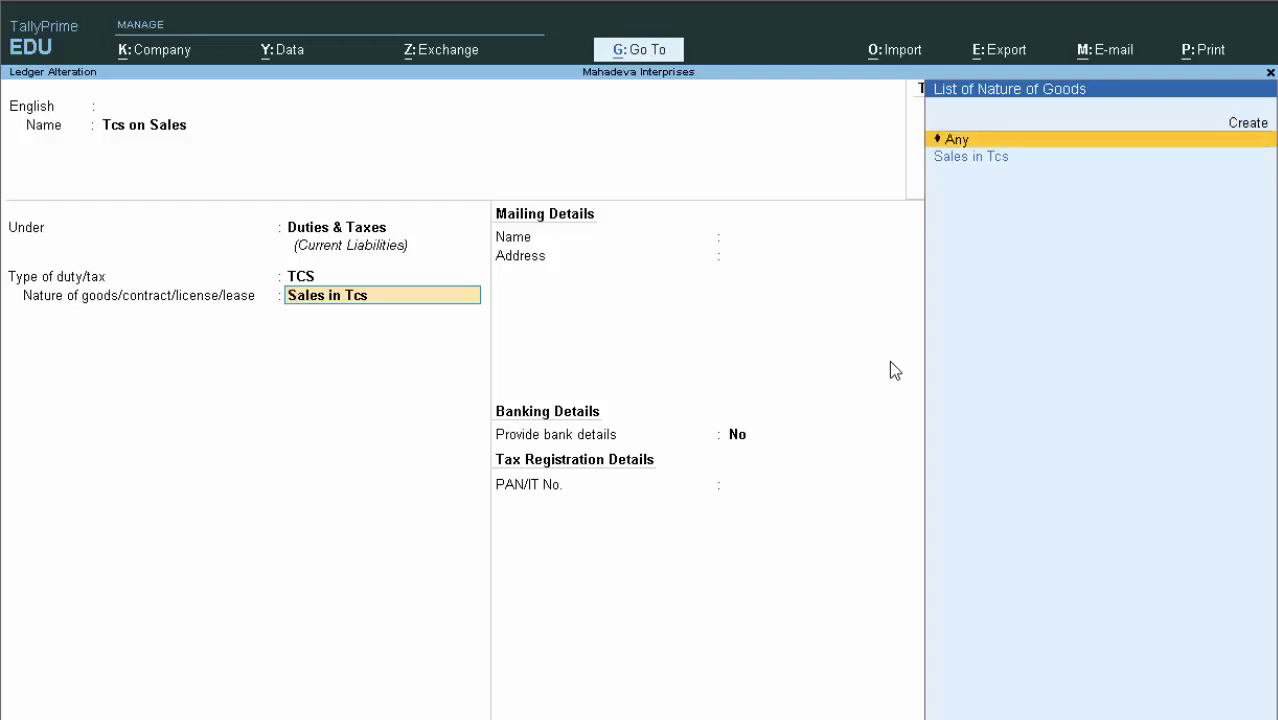
{"action": "key", "text": "Down"}
{"action": "key", "text": "Return"}
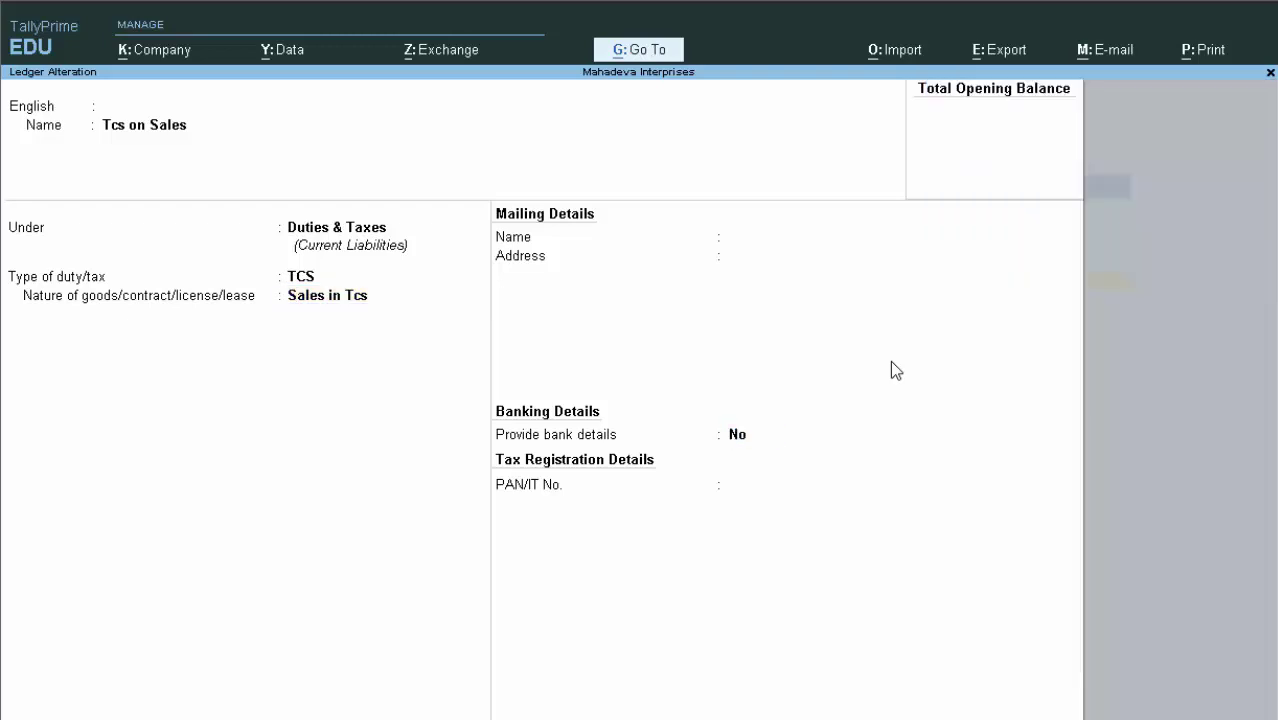
{"action": "key", "text": "ctrl+a"}
Save Tcs on Sales, then mark the Cgst ledger TCS Applicable with Sales in Tcs and save
{"action": "key", "text": "Return"}
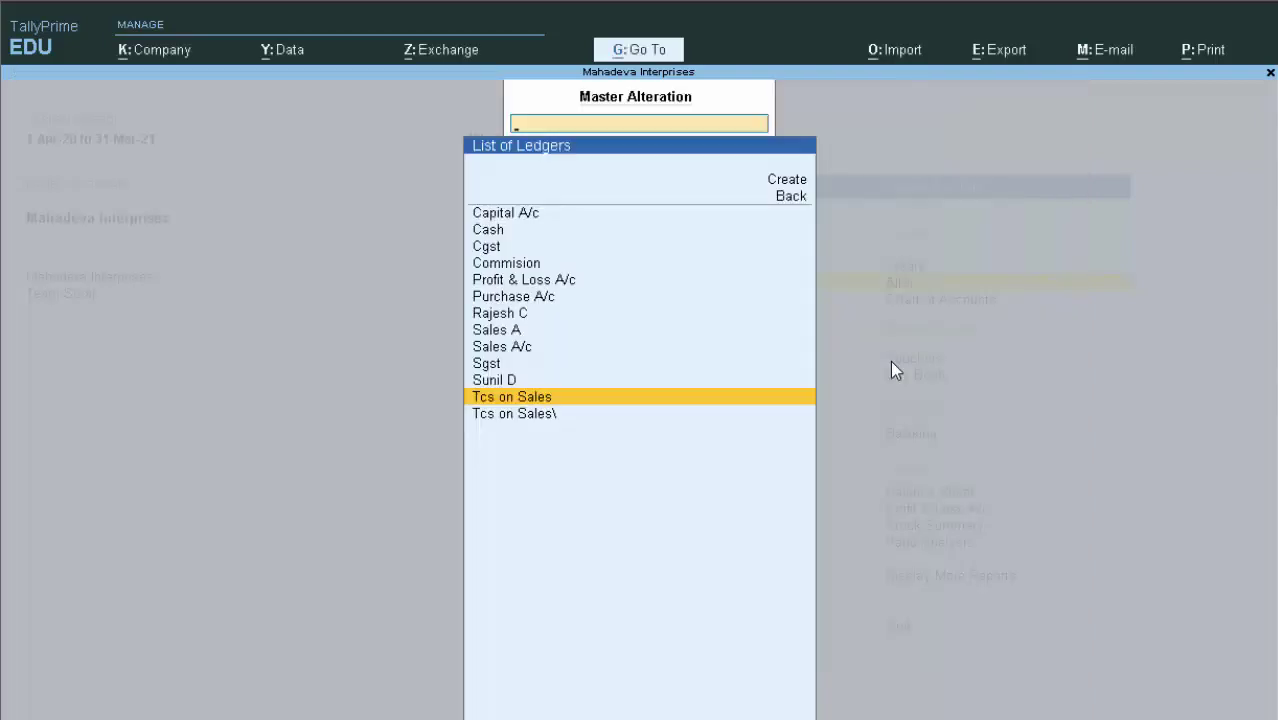
{"action": "key", "text": "Up"}
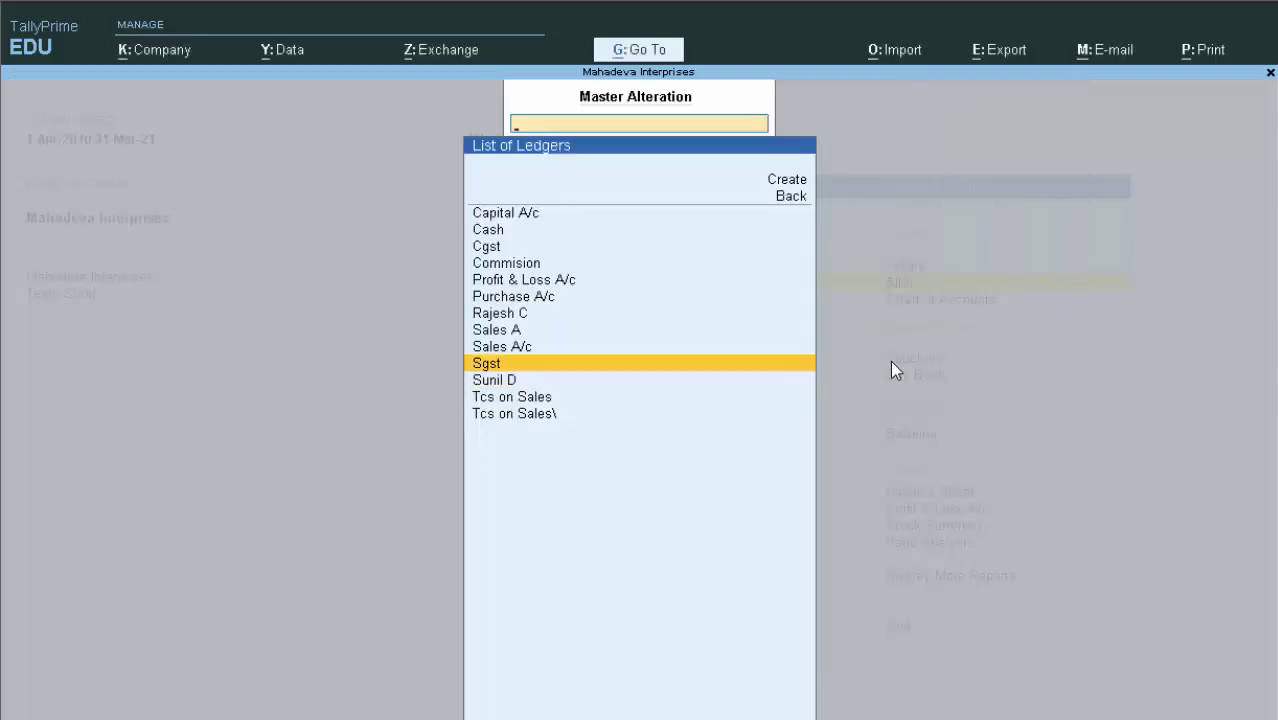
{"action": "key", "text": "Up"}
{"action": "key", "text": "Up"}
{"action": "key", "text": "Up"}
{"action": "key", "text": "Up"}
{"action": "key", "text": "Up"}
{"action": "key", "text": "Up"}
{"action": "key", "text": "Up"}
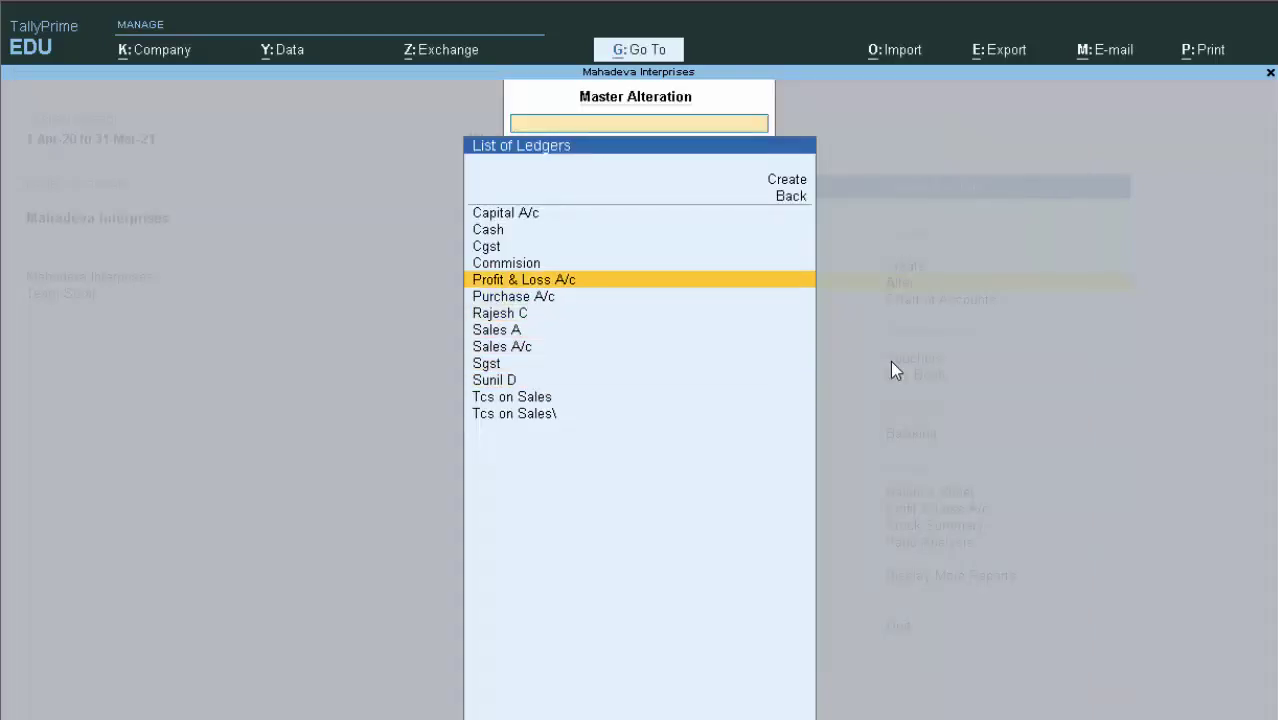
{"action": "key", "text": "Return"}
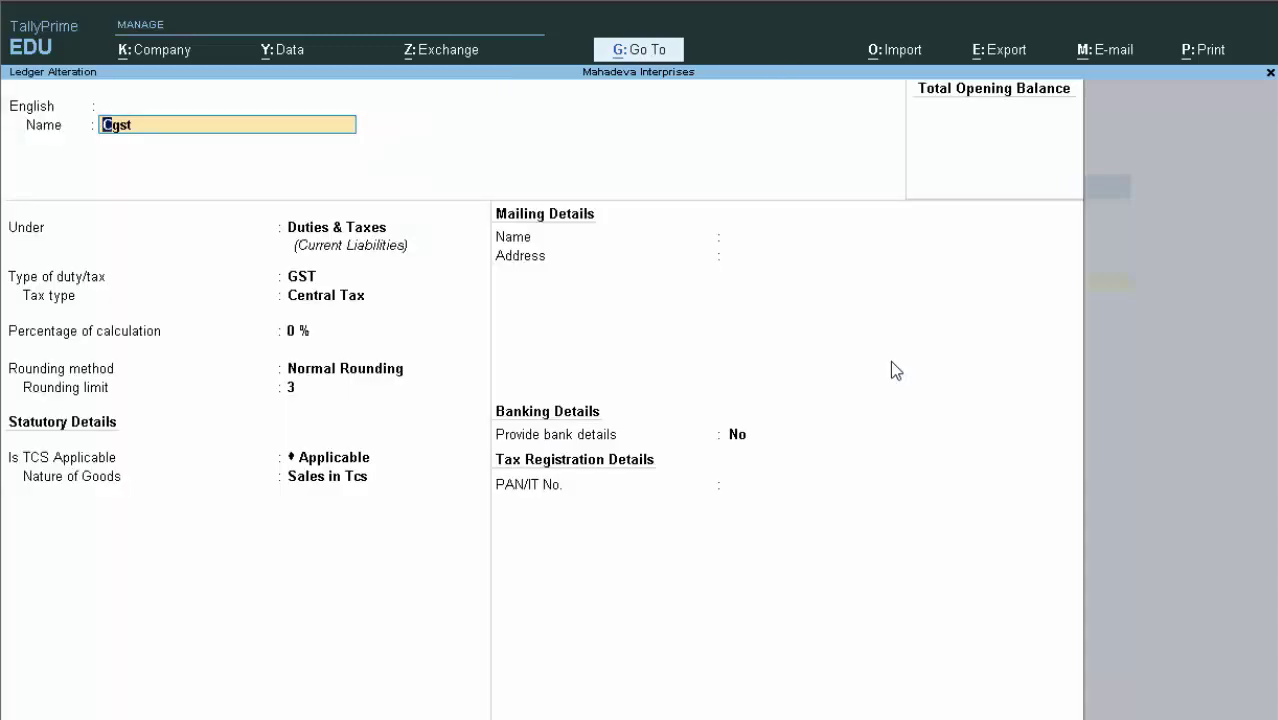
{"action": "key", "text": "Return"}
{"action": "key", "text": "Return"}
{"action": "key", "text": "Return"}
{"action": "key", "text": "Return"}
{"action": "key", "text": "Return"}
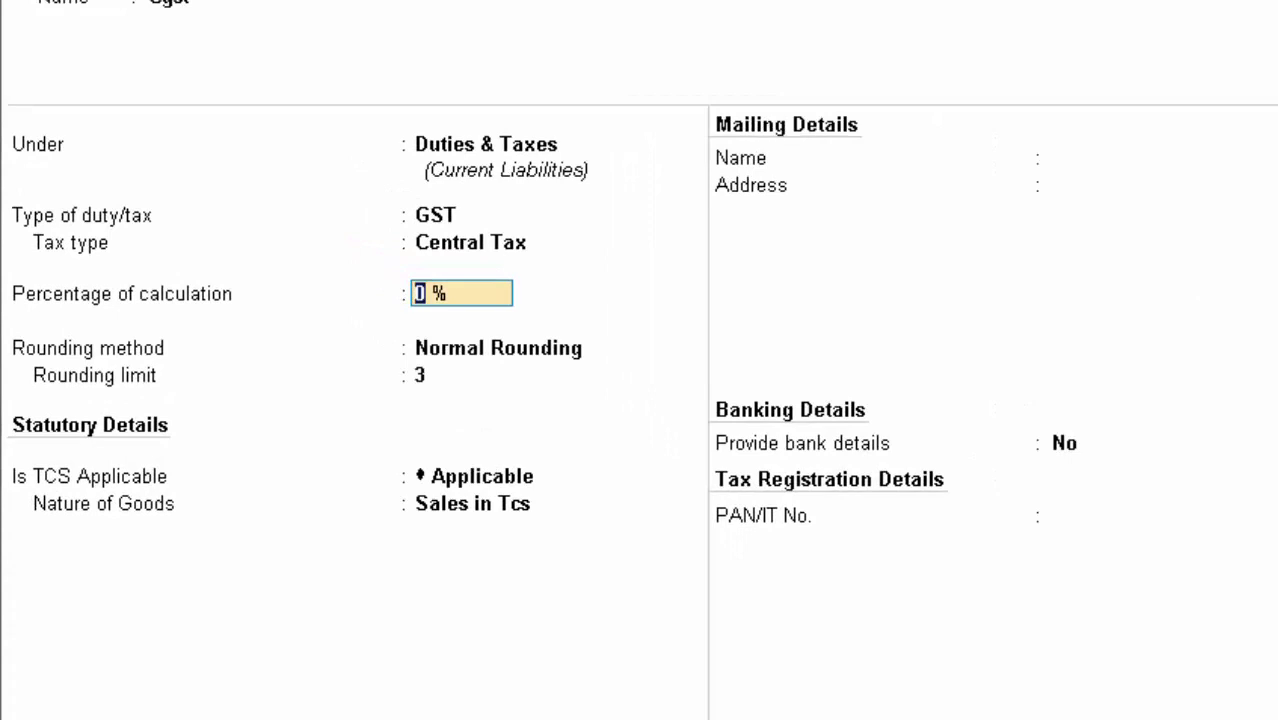
{"action": "key", "text": "Return"}
{"action": "key", "text": "Return"}
{"action": "key", "text": "Return"}
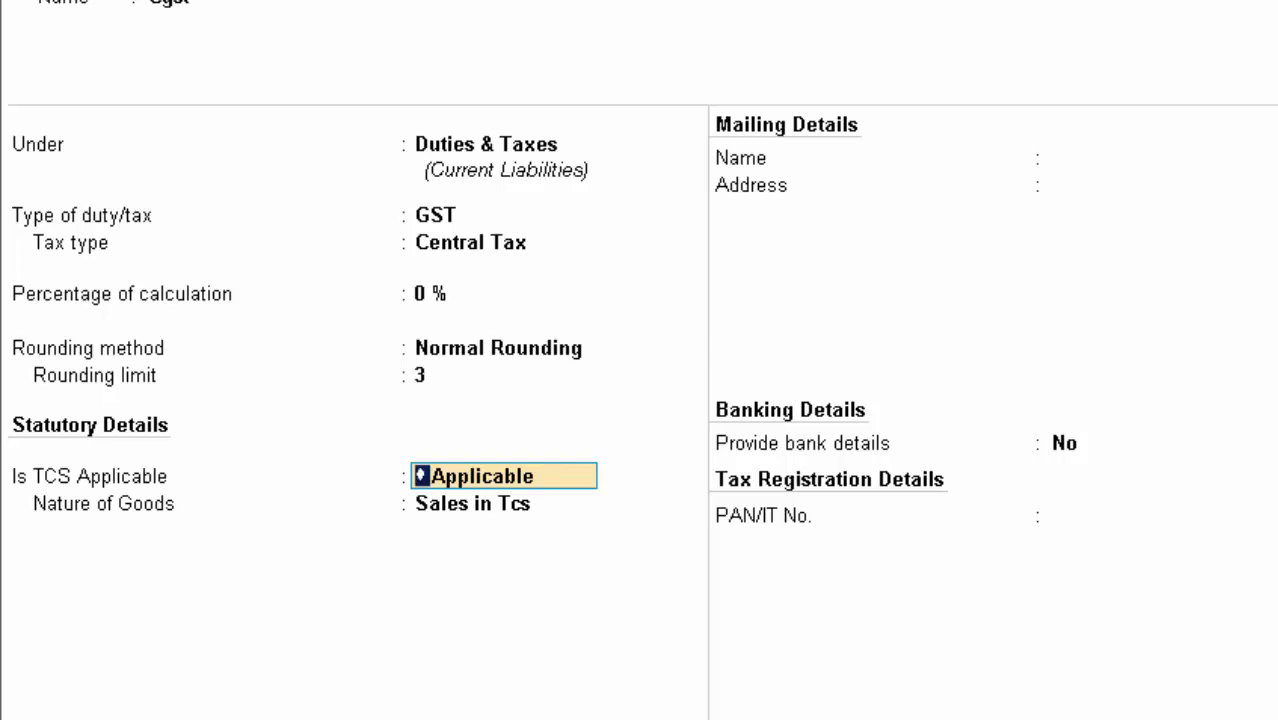
{"action": "key", "text": "Return"}
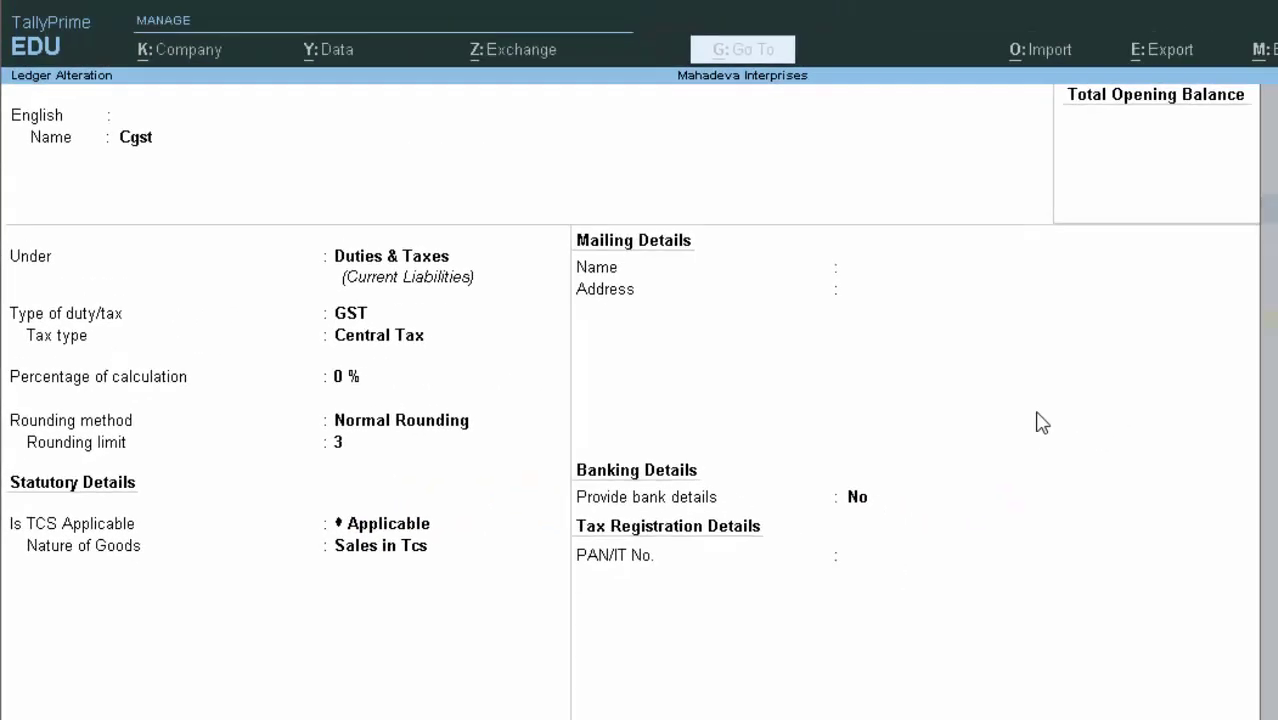
{"action": "key", "text": "ctrl+a"}
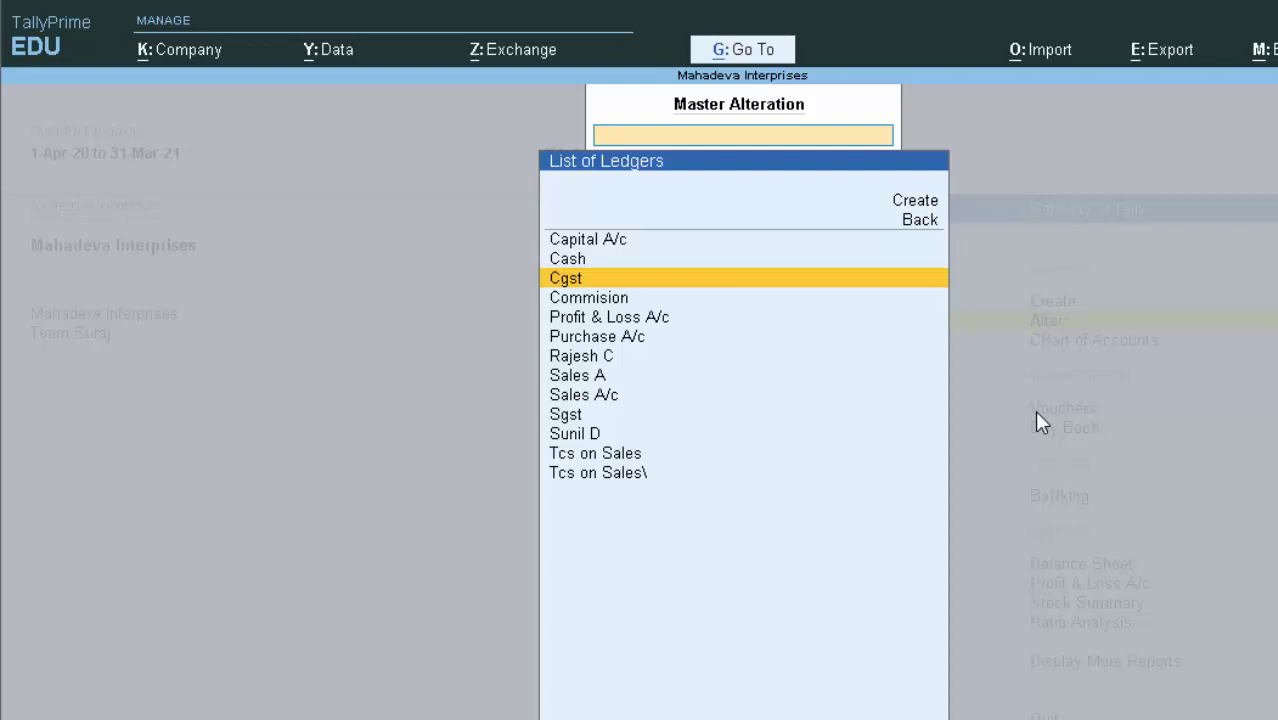
Mark the Sgst ledger TCS Applicable with nature of goods Sales in Tcs and save it
{"action": "key", "text": "Down"}
{"action": "key", "text": "Down"}
{"action": "key", "text": "Down"}
{"action": "key", "text": "Down"}
{"action": "key", "text": "Down"}
{"action": "key", "text": "Down"}
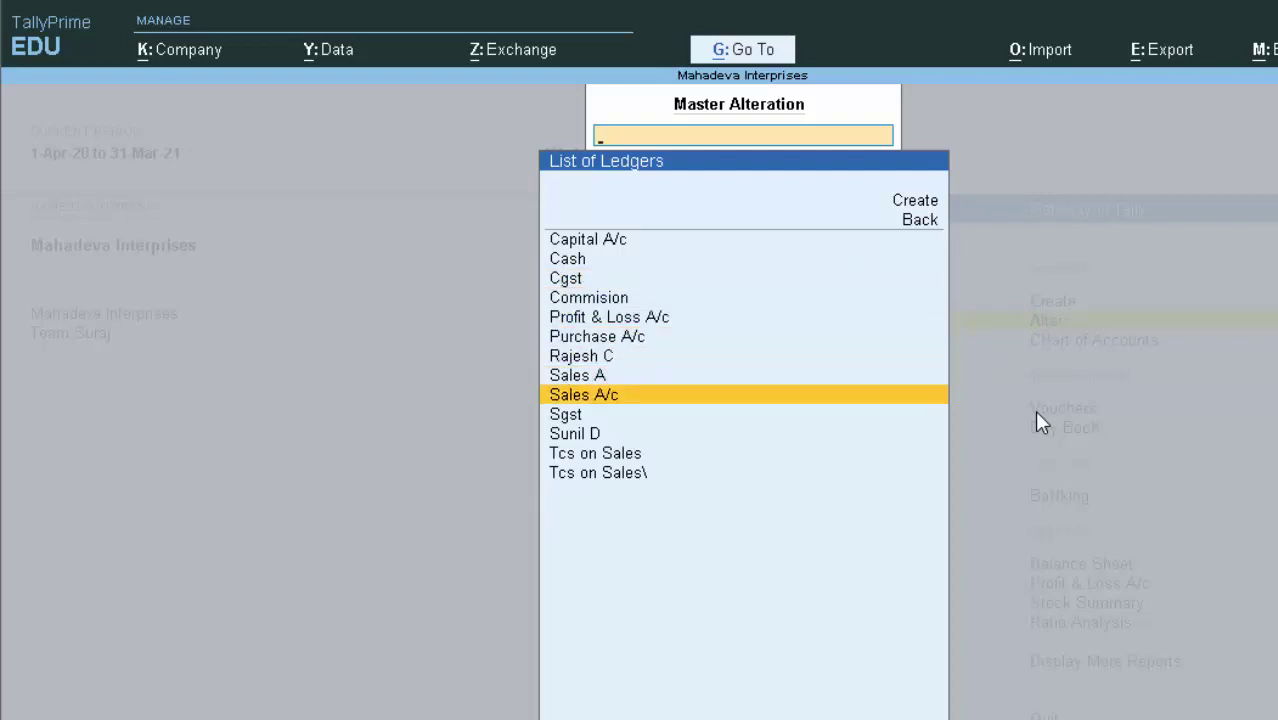
{"action": "key", "text": "Down"}
{"action": "key", "text": "Return"}
{"action": "key", "text": "Return"}
{"action": "key", "text": "Return"}
{"action": "key", "text": "Return"}
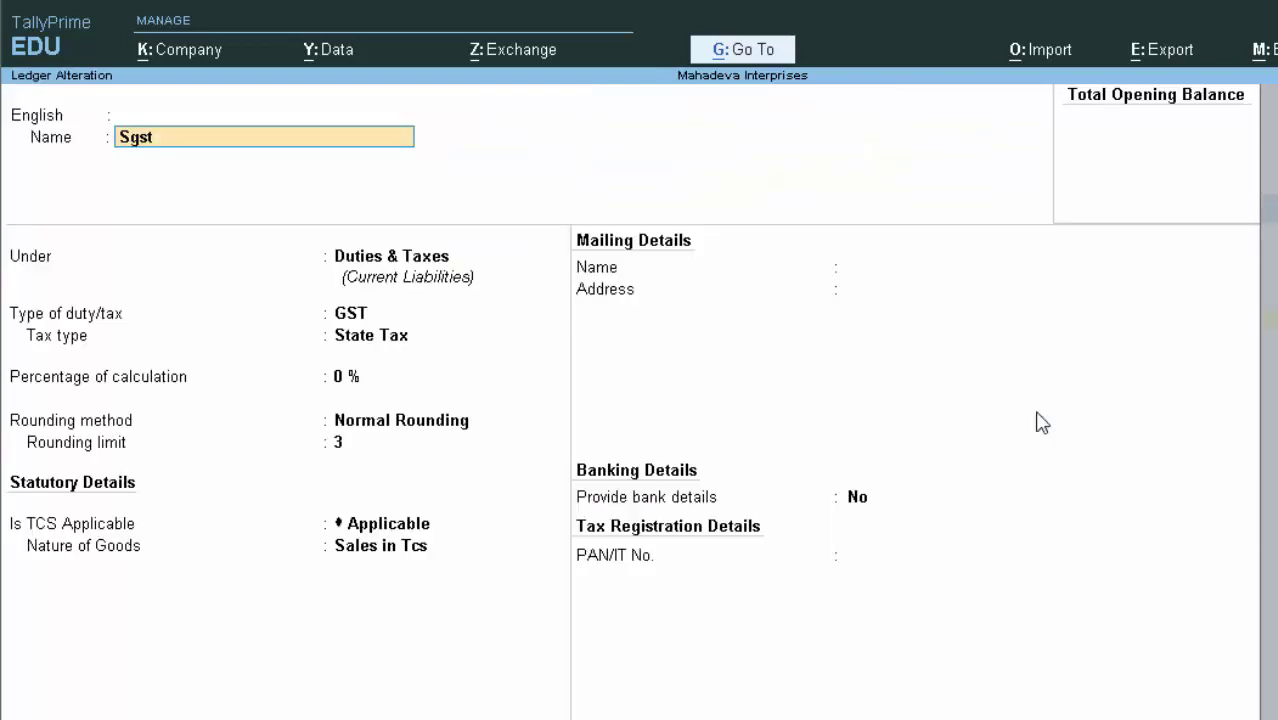
{"action": "key", "text": "Return"}
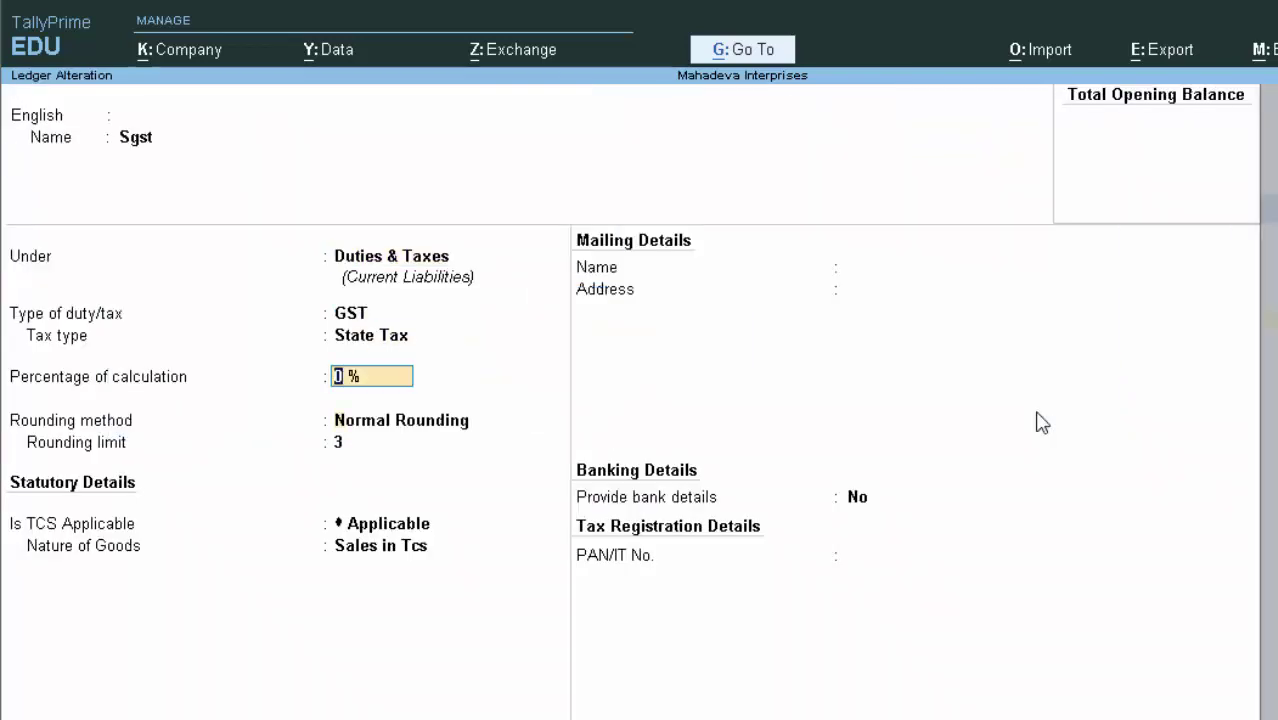
{"action": "key", "text": "Return"}
{"action": "key", "text": "Return"}
{"action": "key", "text": "Return"}
{"action": "key", "text": "Return"}
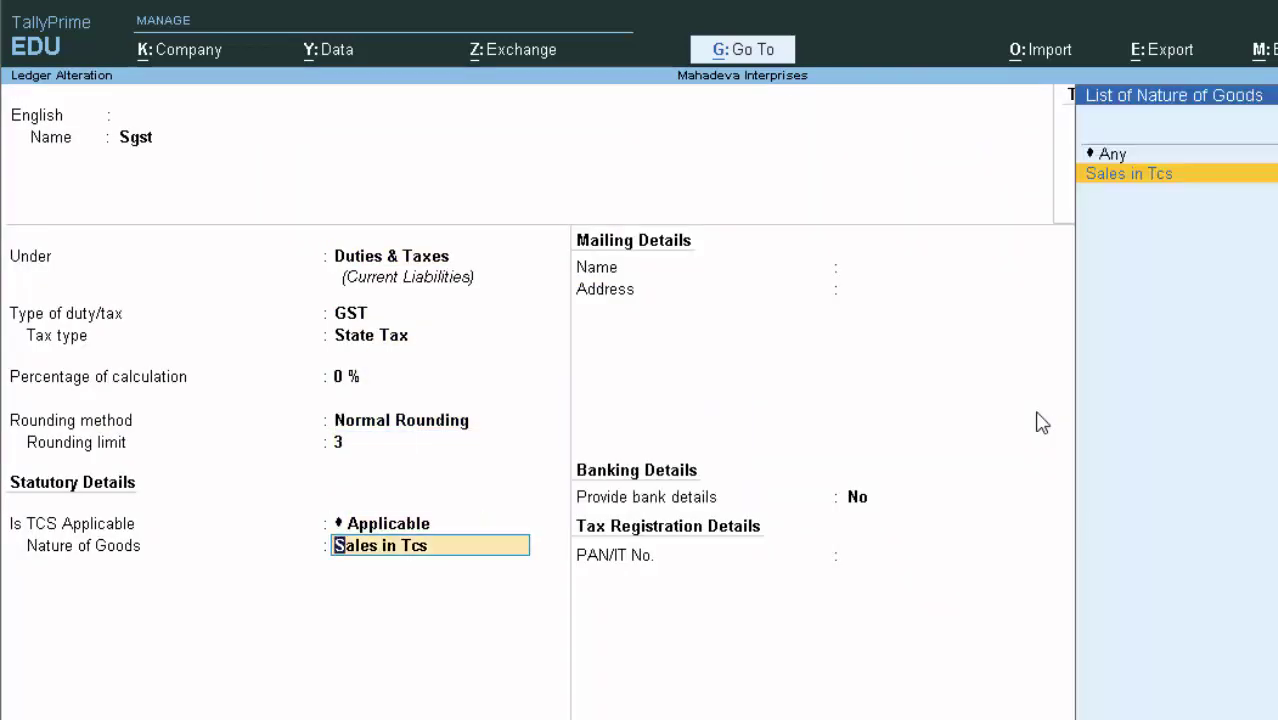
{"action": "key", "text": "Return"}
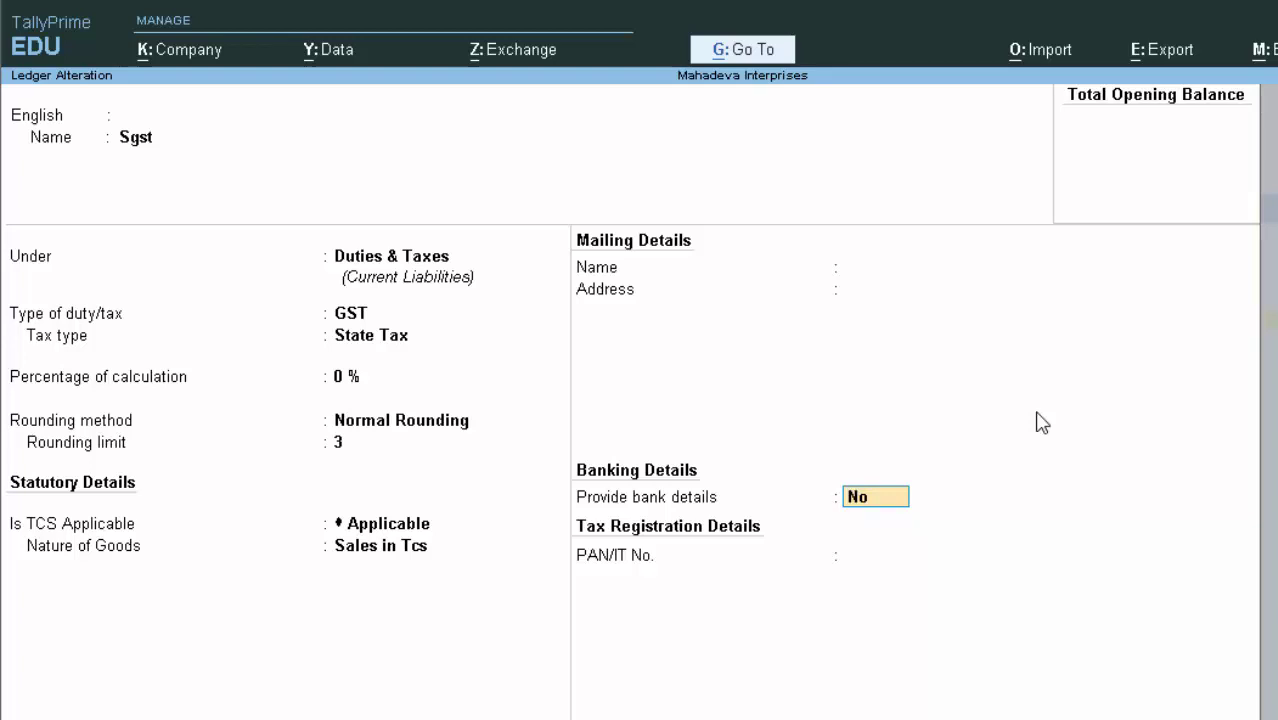
{"action": "key", "text": "Return"}
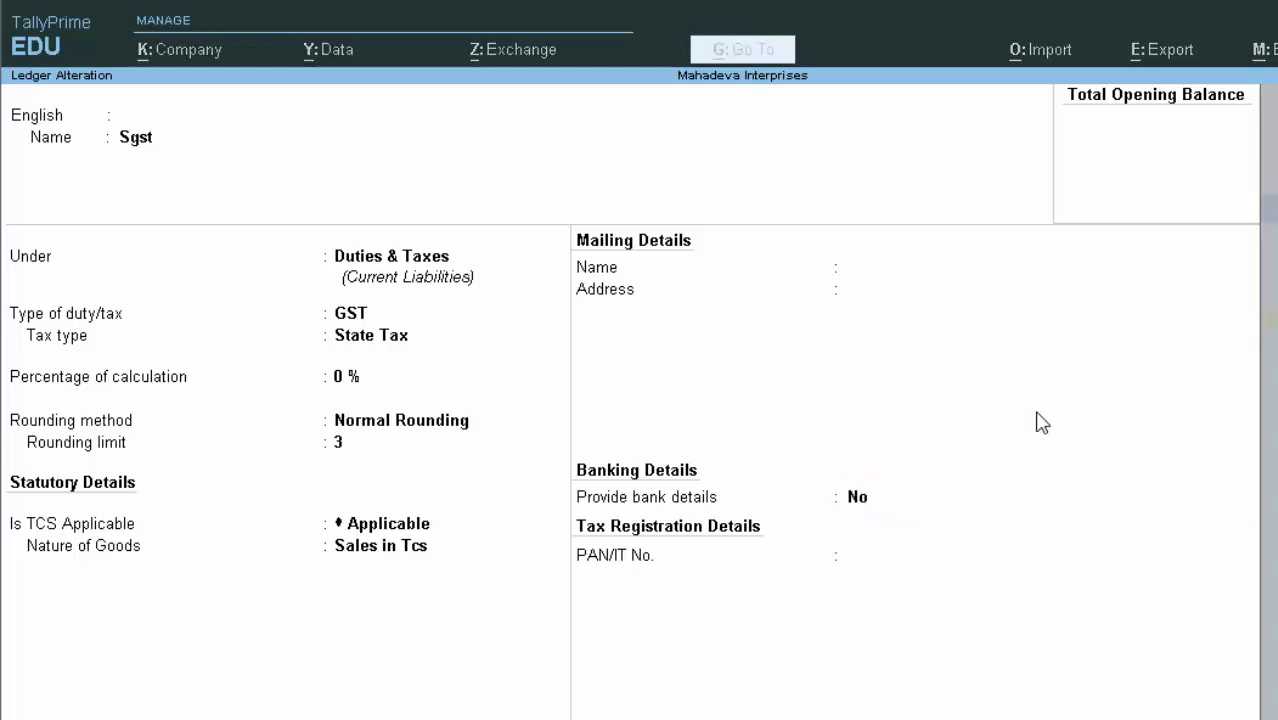
Return to the Gateway and open a blank Sales voucher No. 3
{"action": "key", "text": "Escape"}
{"action": "key", "text": "Escape"}
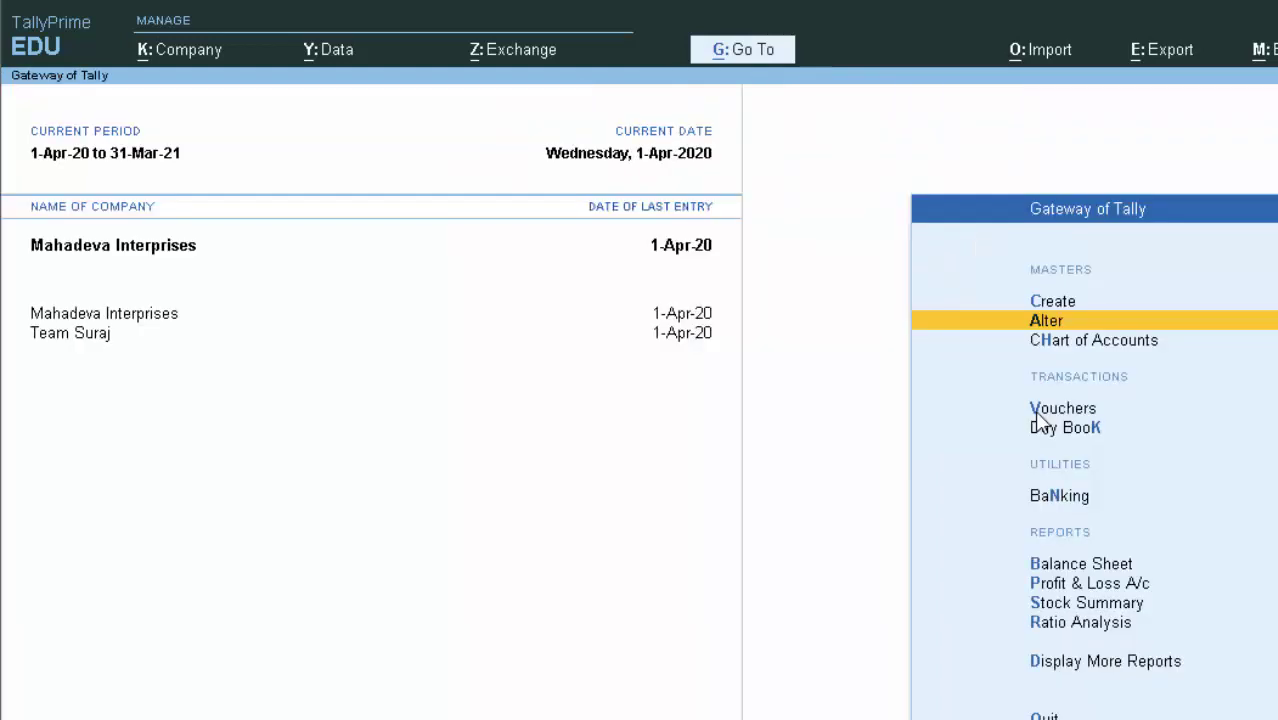
{"action": "left_click", "coordinate": [1040, 411]}
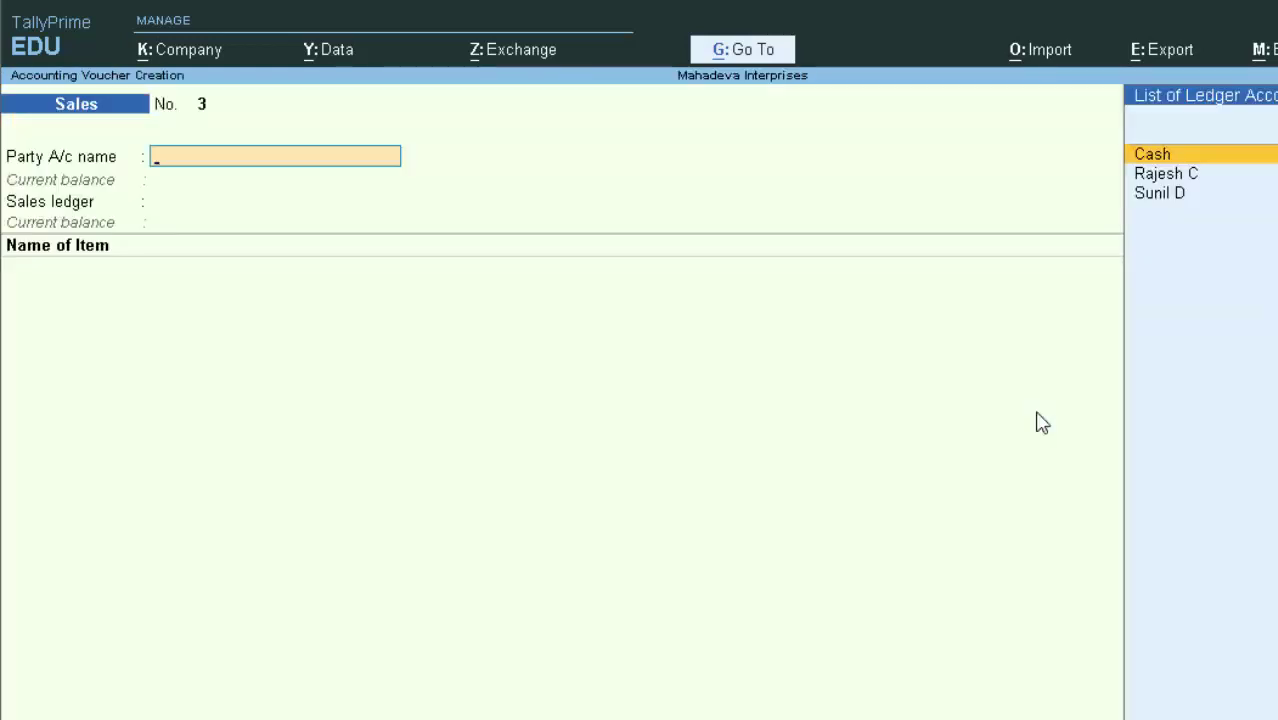
{"action": "key", "text": "Escape"}
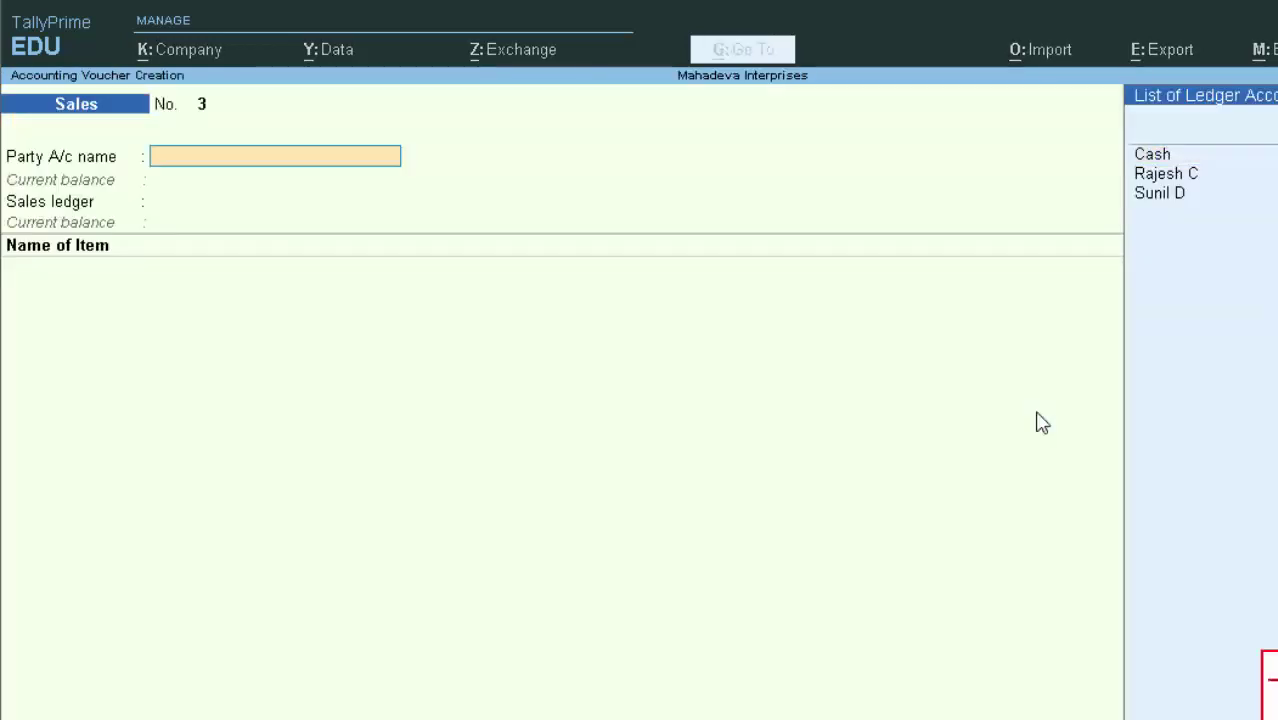